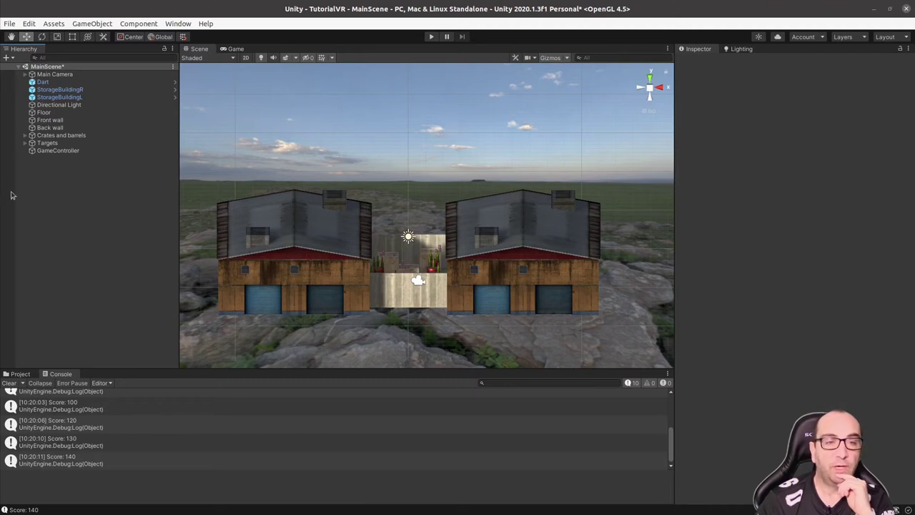
Create a UI > Text - TextMeshPro object from the Hierarchy's context menu
right_click(69, 195)
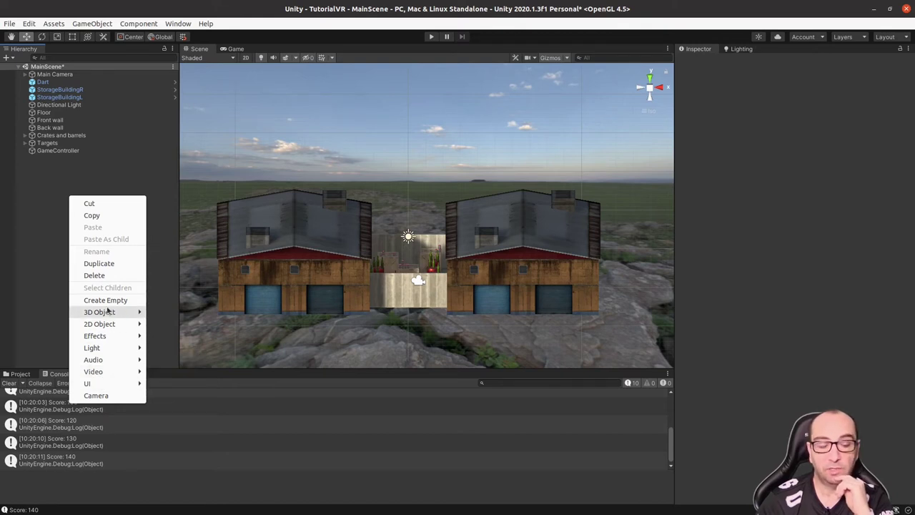
mouse_move(108, 385)
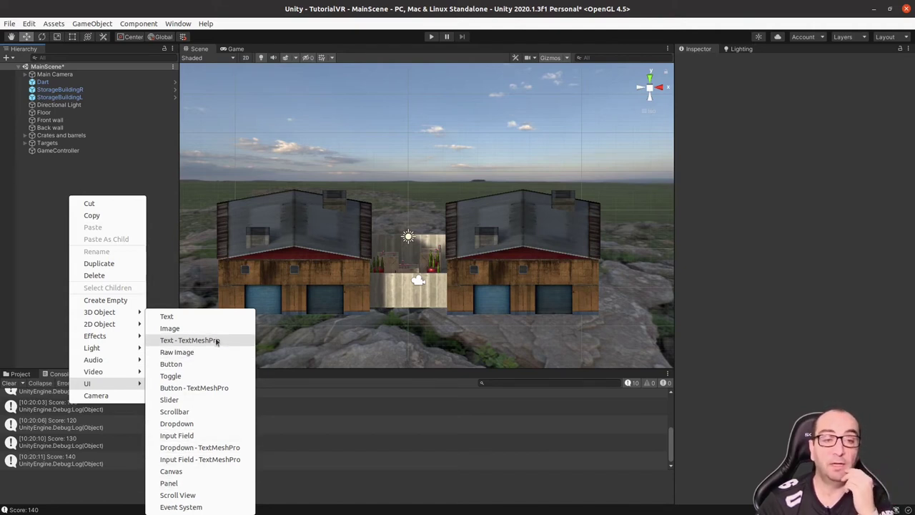
key(Escape)
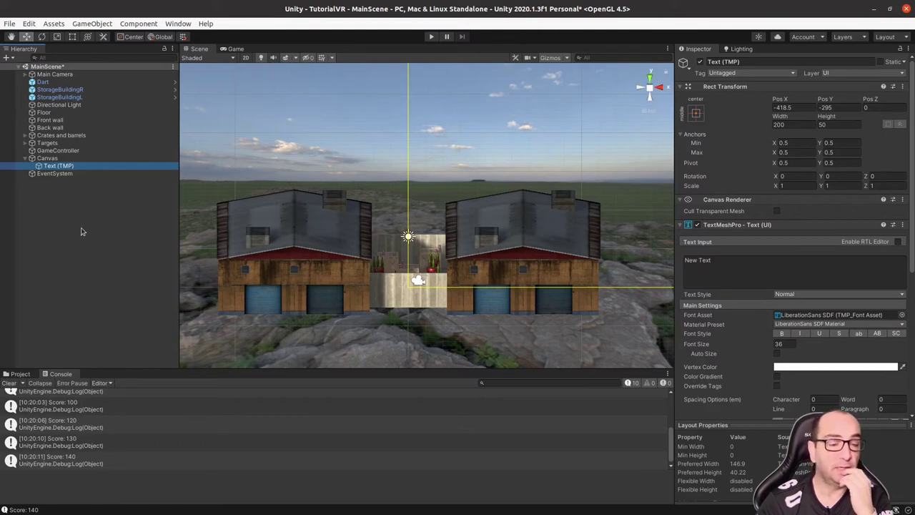
Show the Project window's top-level Assets, select the TextMesh Pro folder, then select Canvas
click(20, 375)
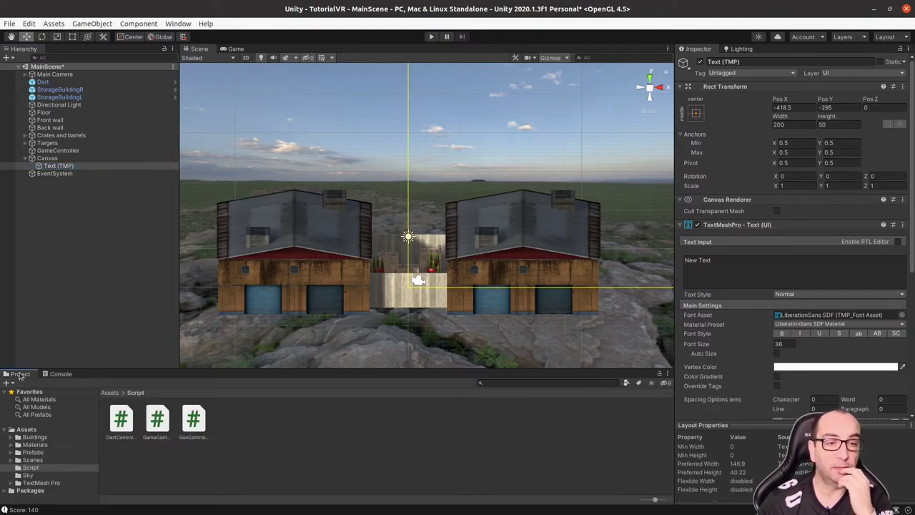
click(114, 393)
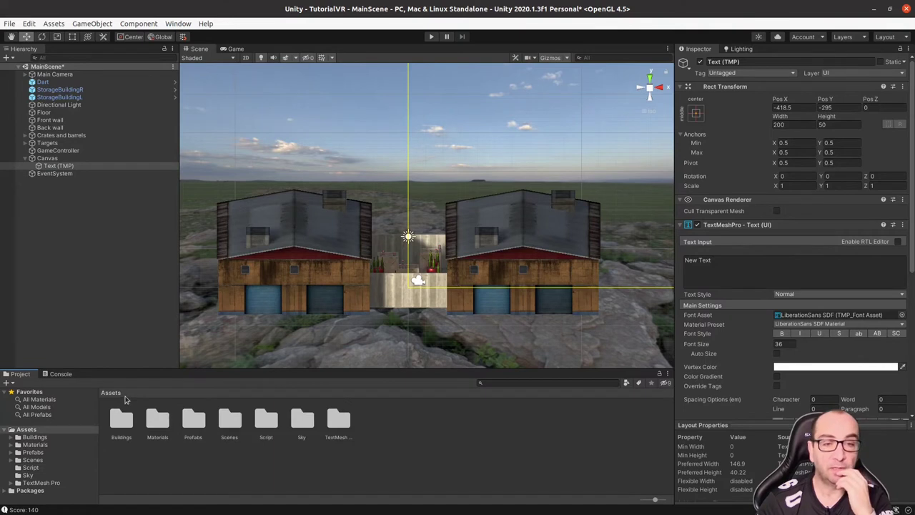
click(346, 426)
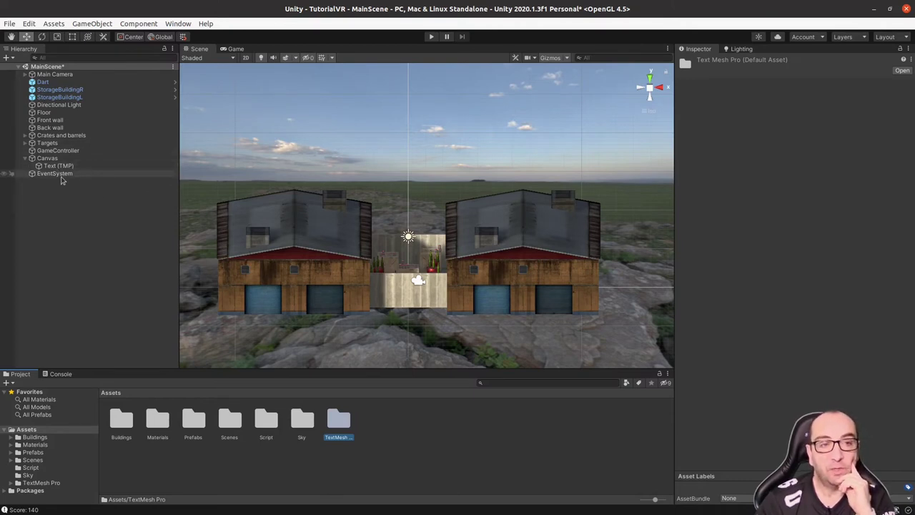
click(50, 159)
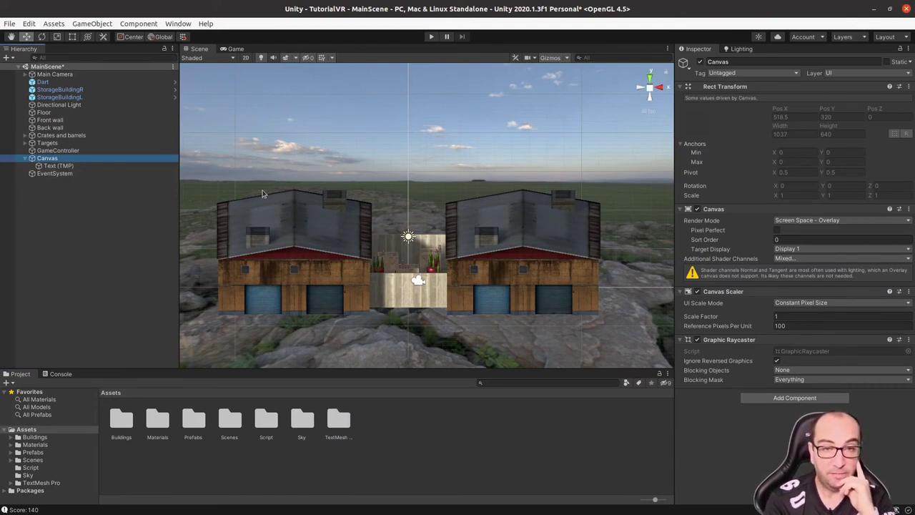
scroll(262, 193, down, 5)
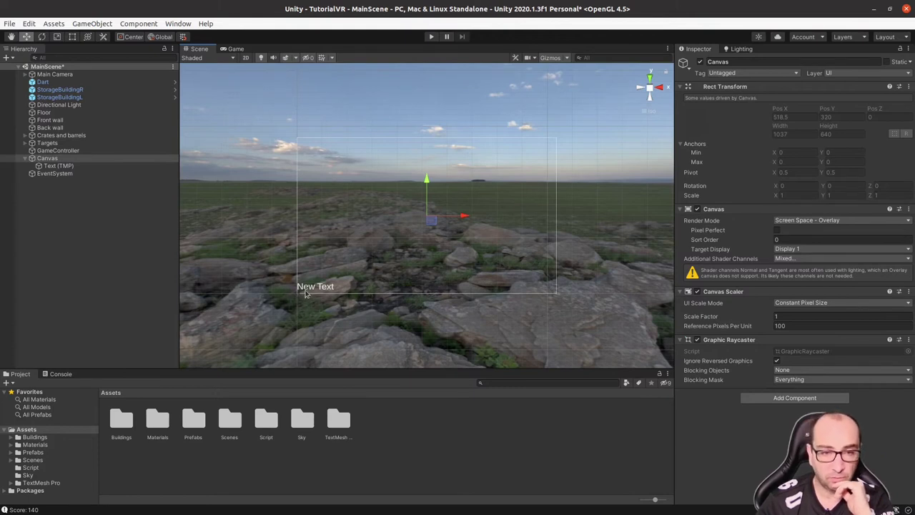
scroll(299, 300, up, 2)
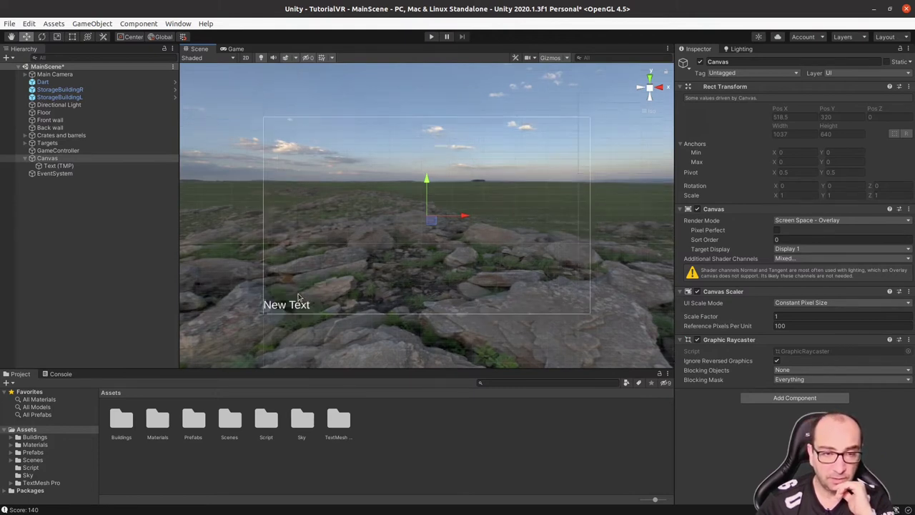
middle_drag(350, 247, 411, 226)
scroll(393, 232, up, 3)
scroll(404, 239, up, 2)
scroll(413, 227, up, 1)
scroll(413, 228, up, 1)
scroll(413, 227, up, 1)
scroll(413, 227, up, 1)
scroll(413, 227, up, 1)
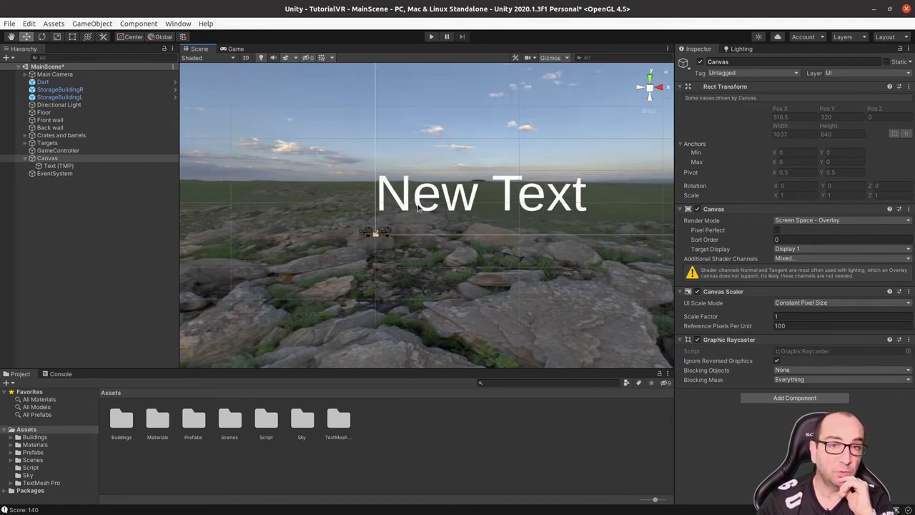
click(418, 208)
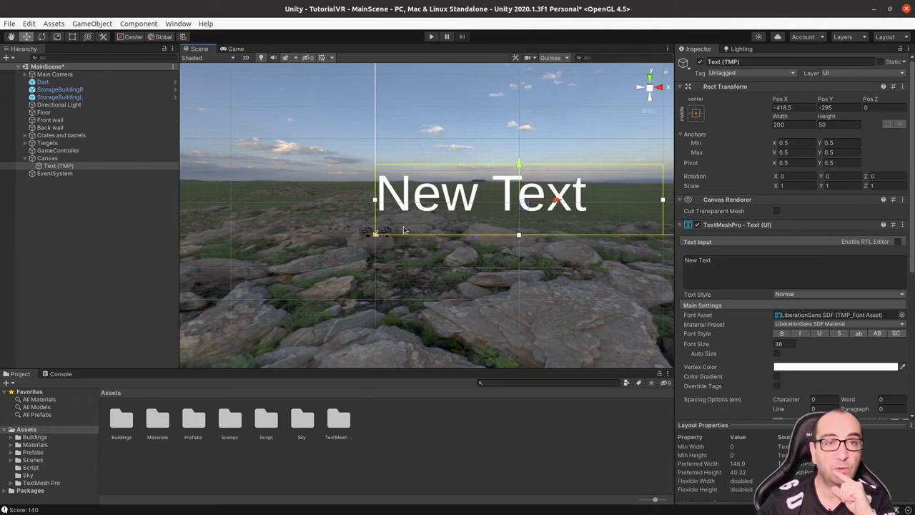
click(236, 50)
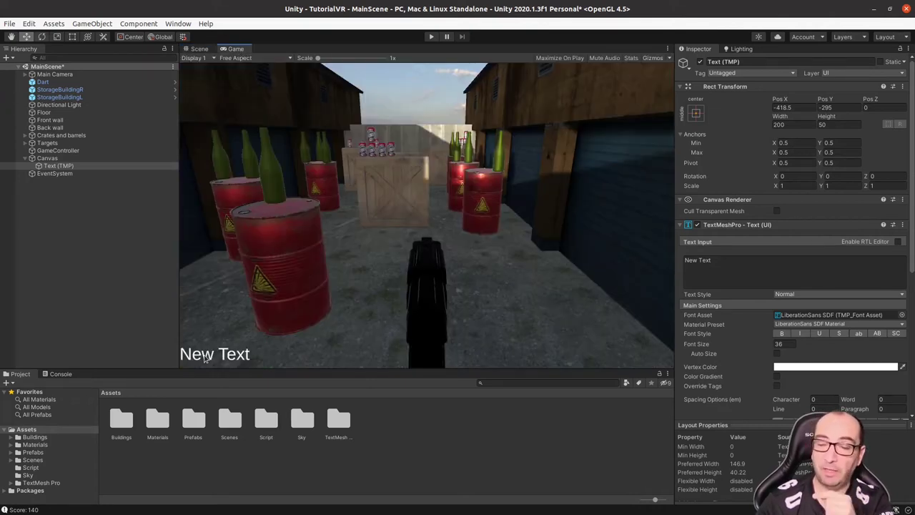
click(201, 49)
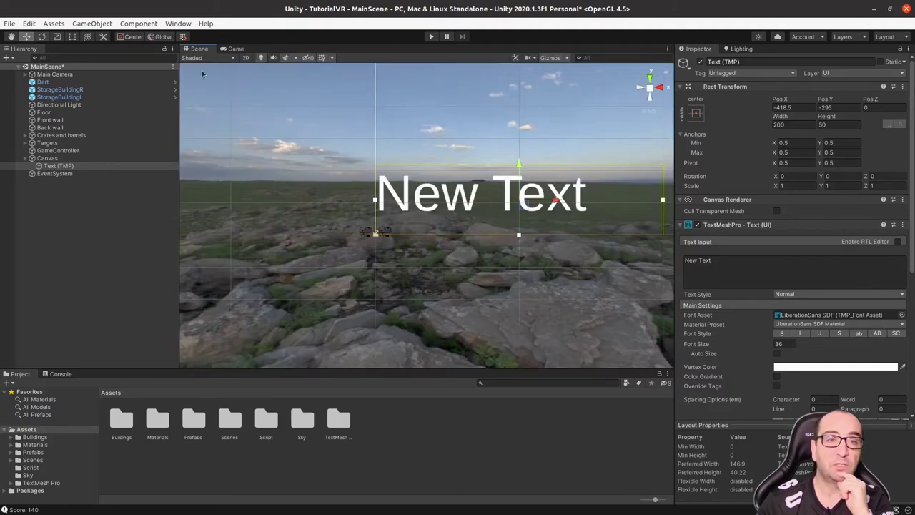
click(52, 159)
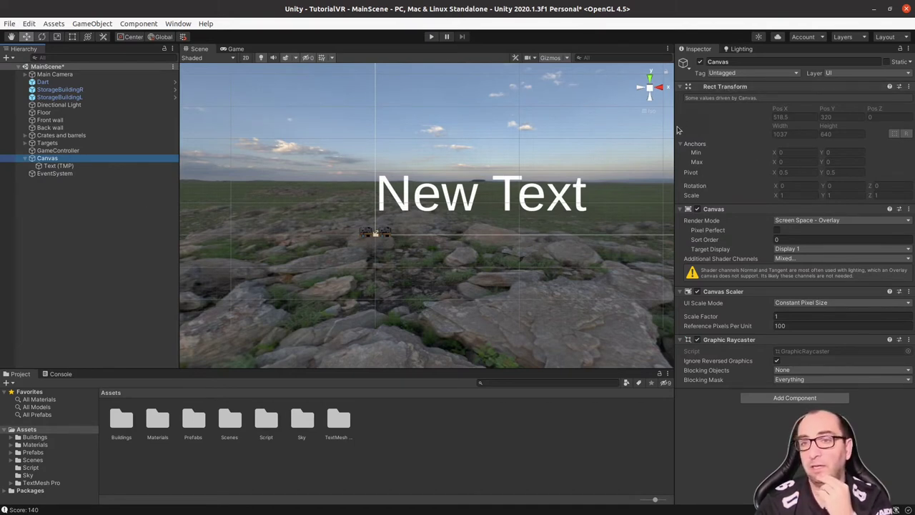
click(63, 167)
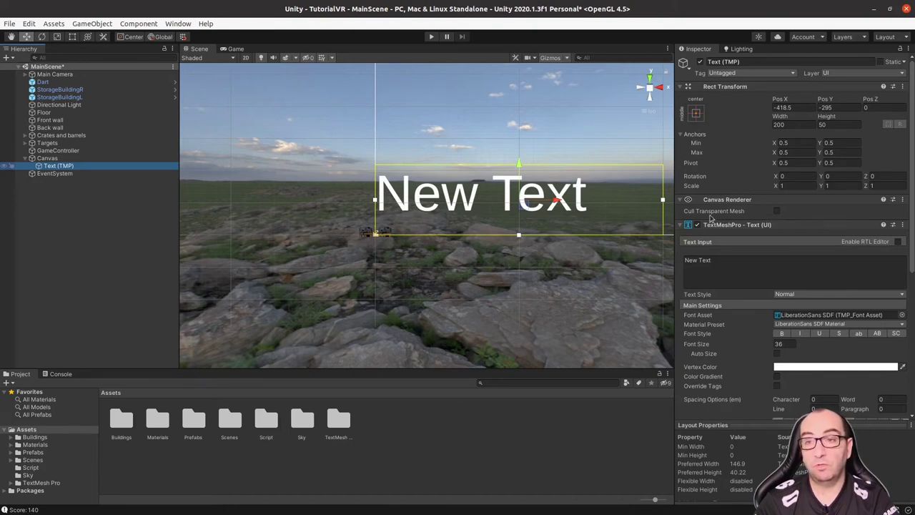
click(50, 158)
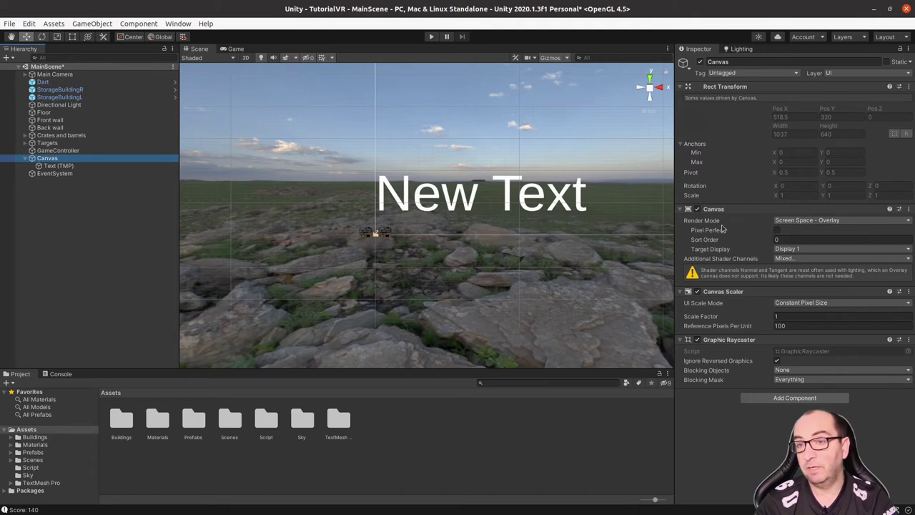
click(808, 222)
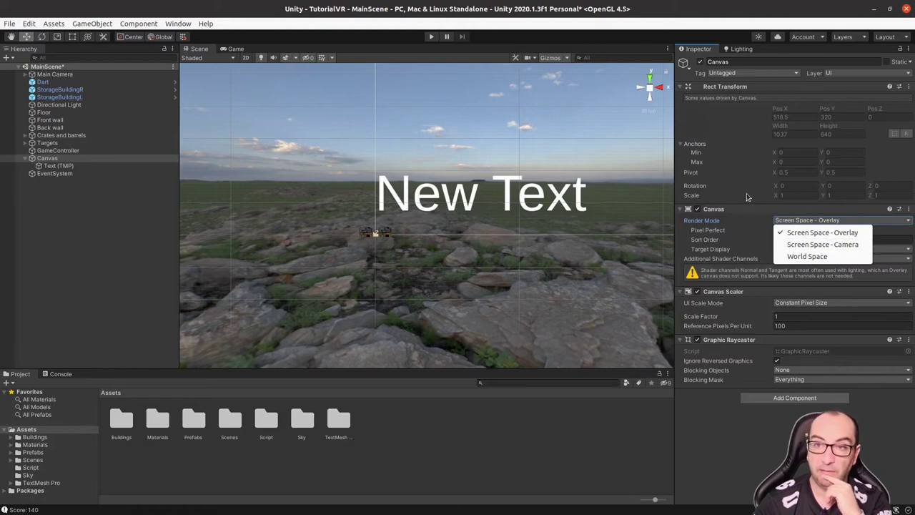
click(822, 232)
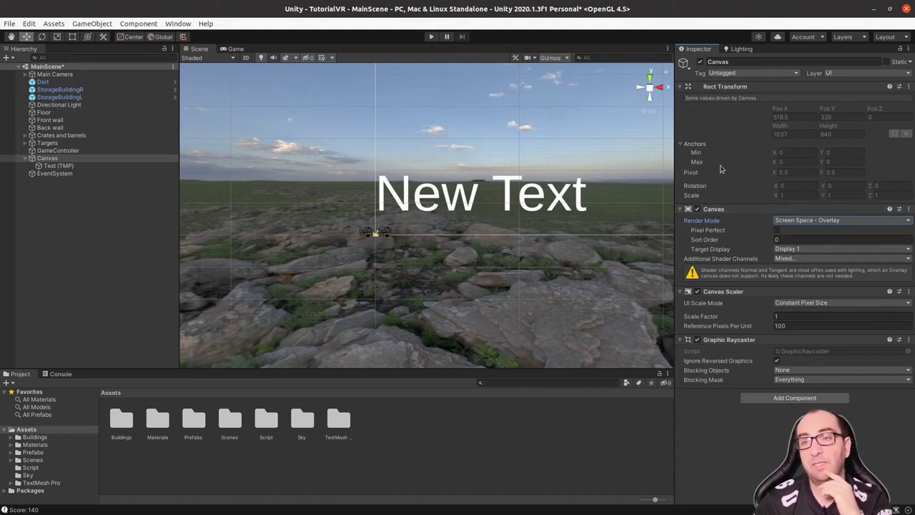
mouse_move(512, 227)
middle_down()
mouse_move(451, 271)
mouse_move(393, 275)
middle_up()
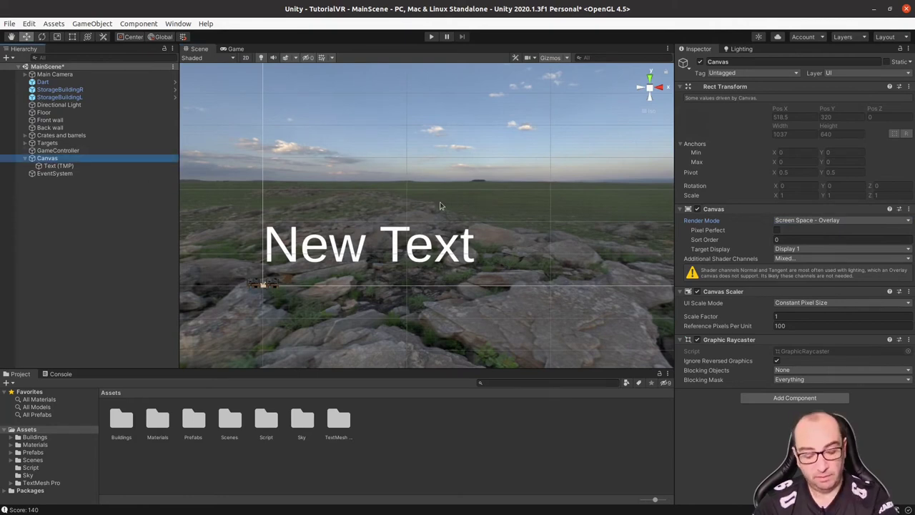
Frame the canvas and rename the Text (TMP) object to ScoreText
key(f)
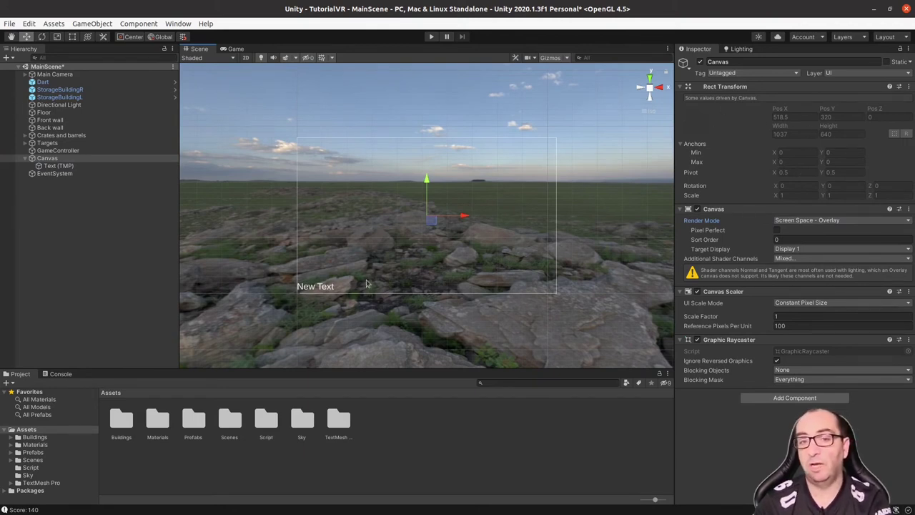
click(45, 166)
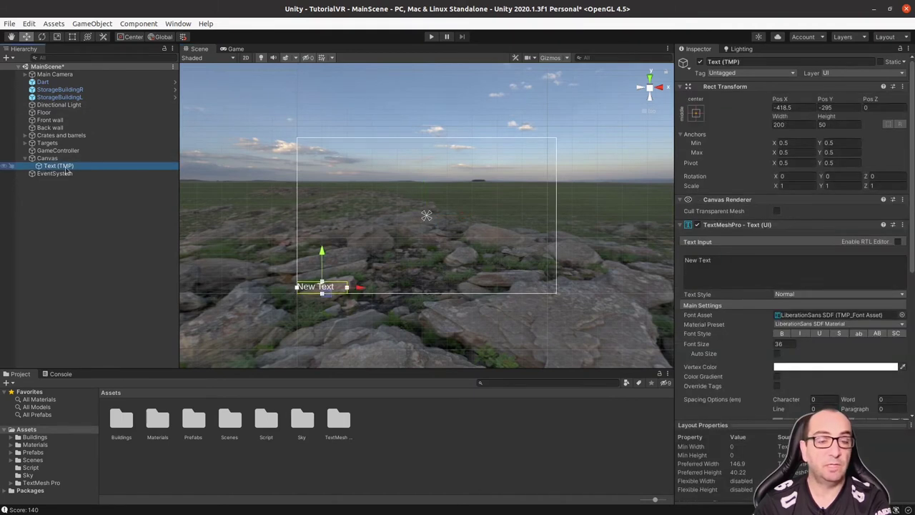
click(52, 170)
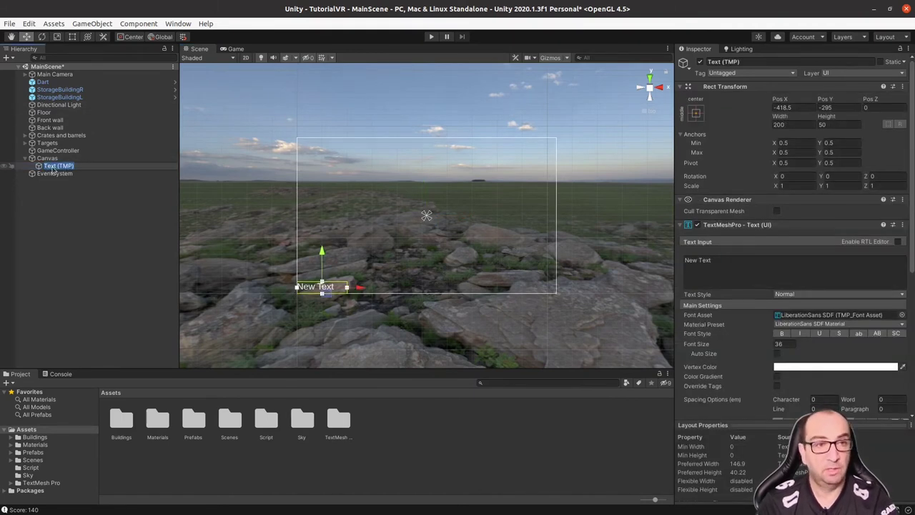
text(Score)
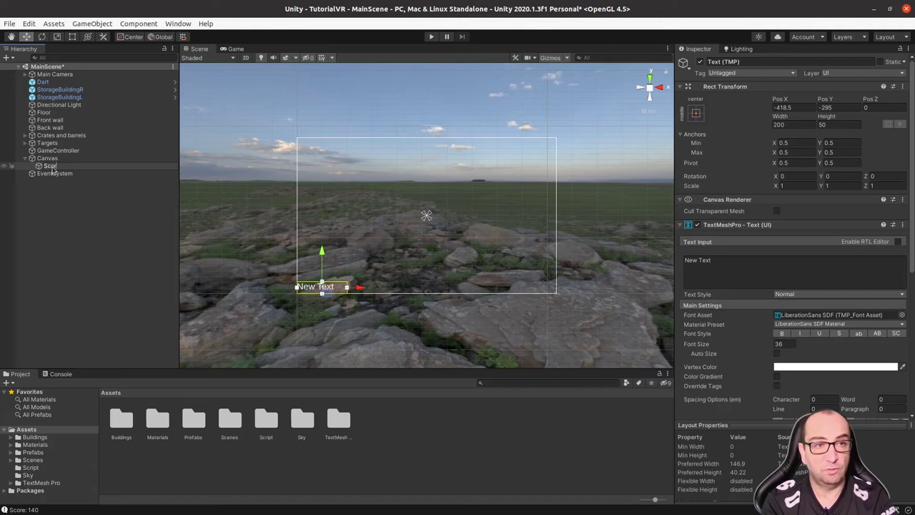
text(Text)
key(Return)
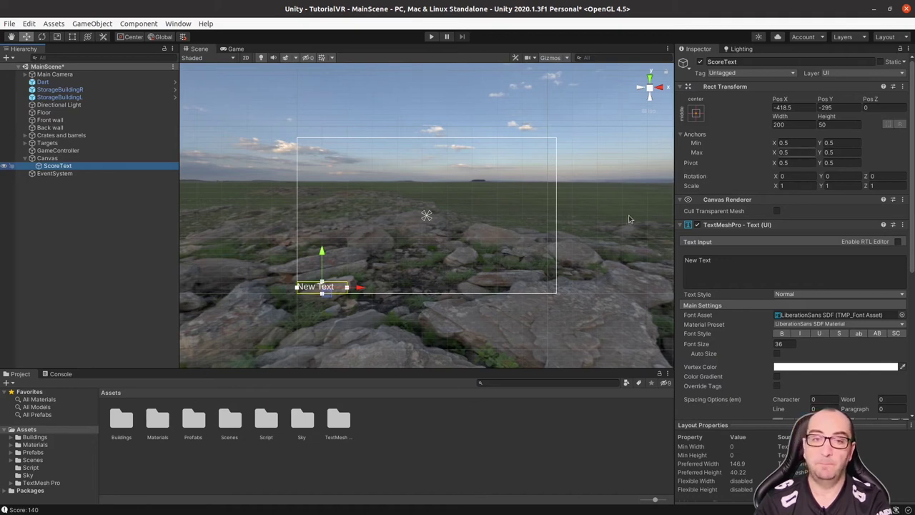
Apply the top-left Anchor Preset to ScoreText
click(697, 115)
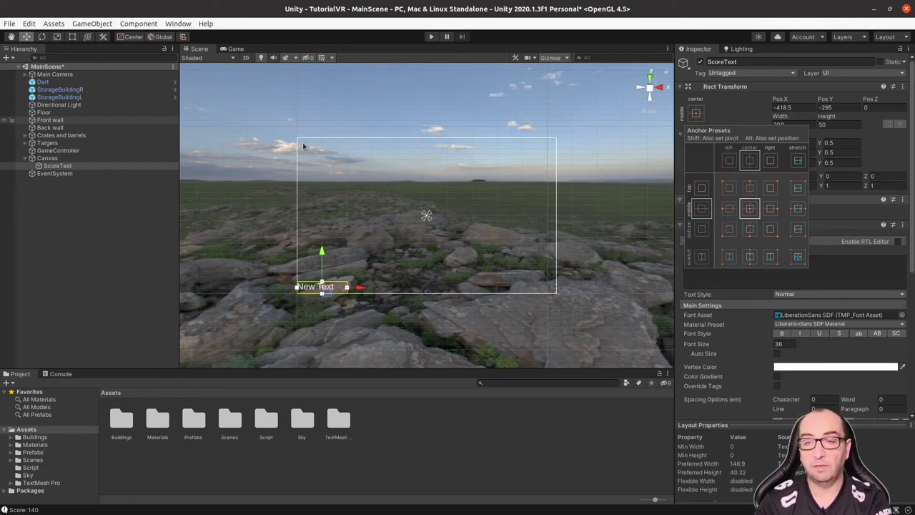
click(727, 189)
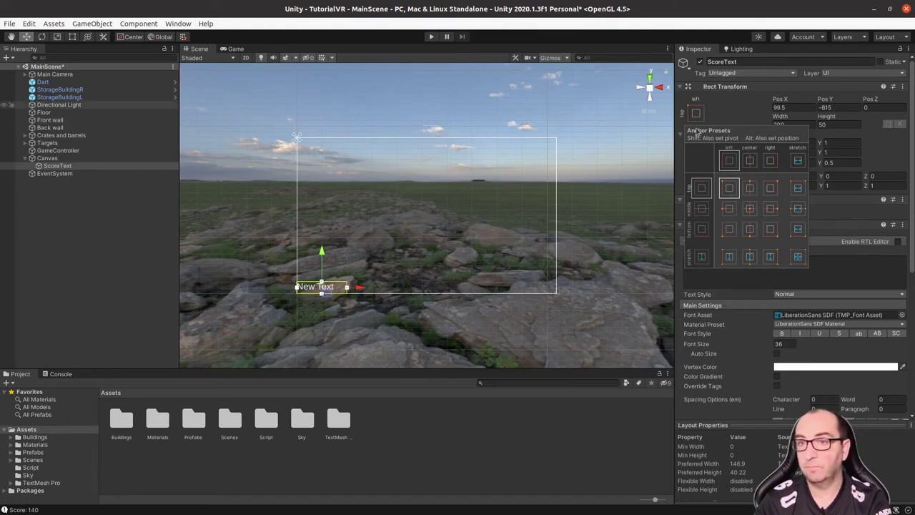
click(733, 117)
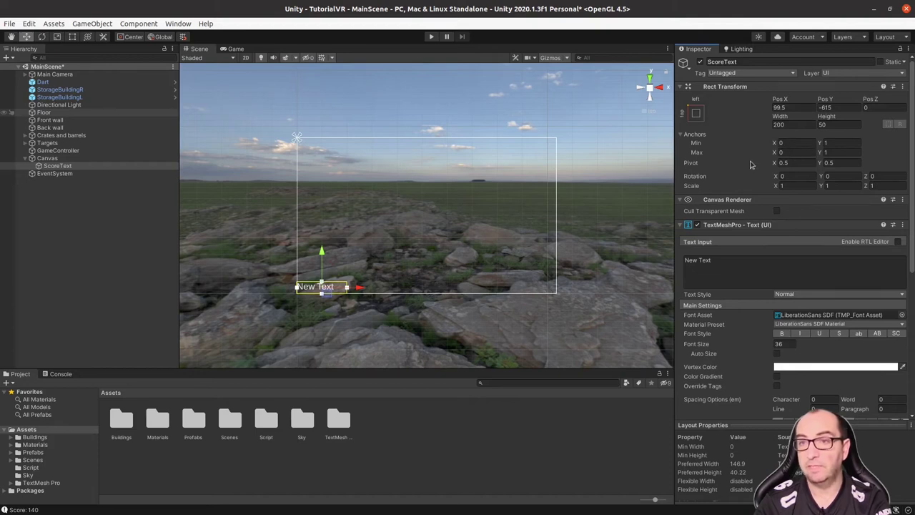
Set ScoreText's Pos X and Pos Y to 0 and frame it in the Scene view
click(781, 107)
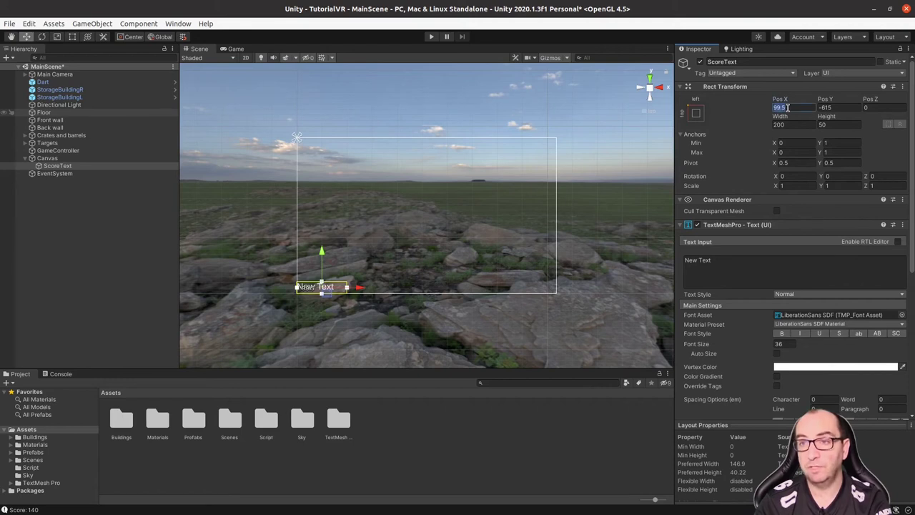
text(0)
key(Tab)
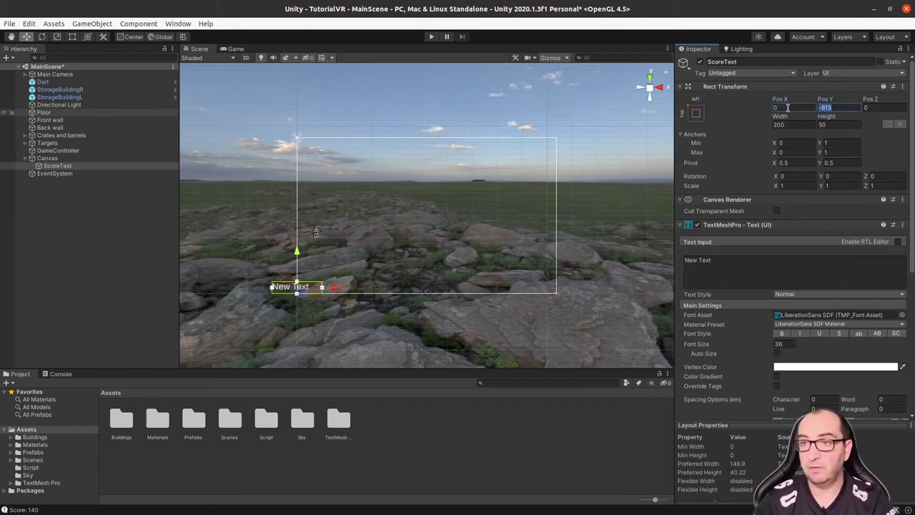
text(0)
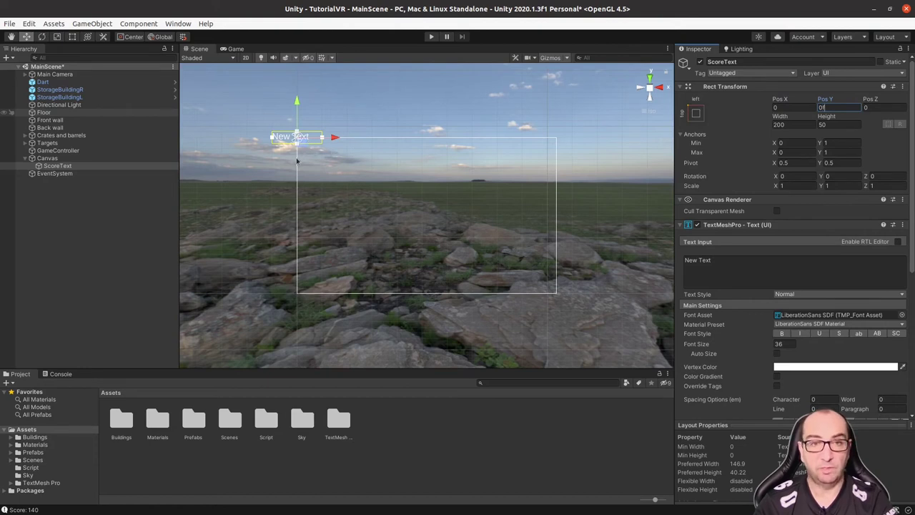
double_click(84, 166)
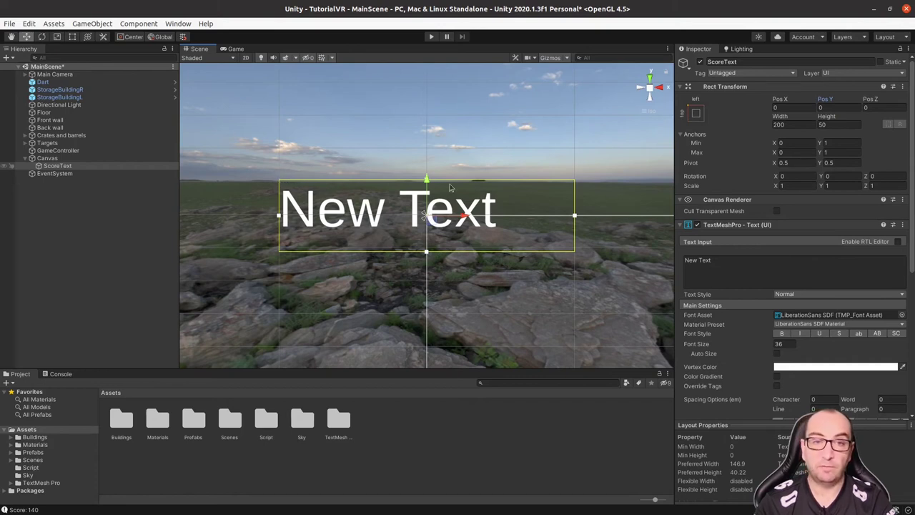
Set the label's pivot to X 0, Y 1
click(784, 163)
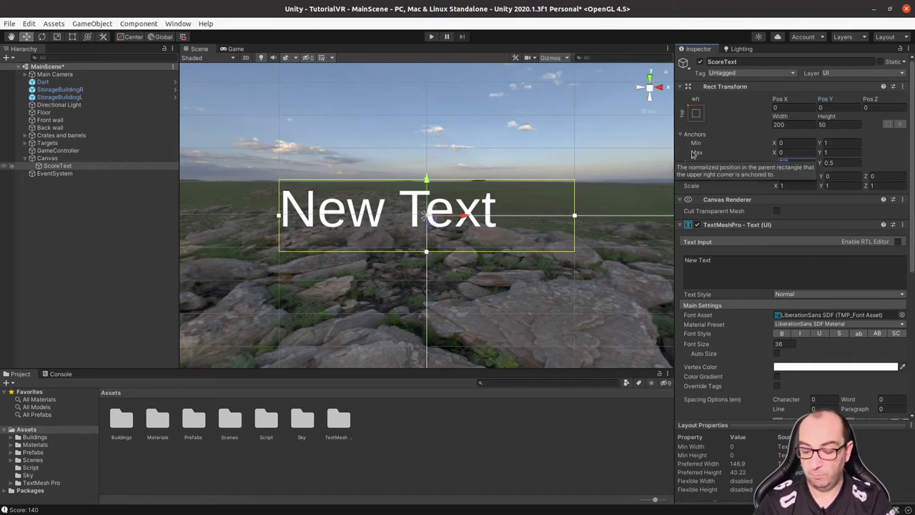
key(Tab)
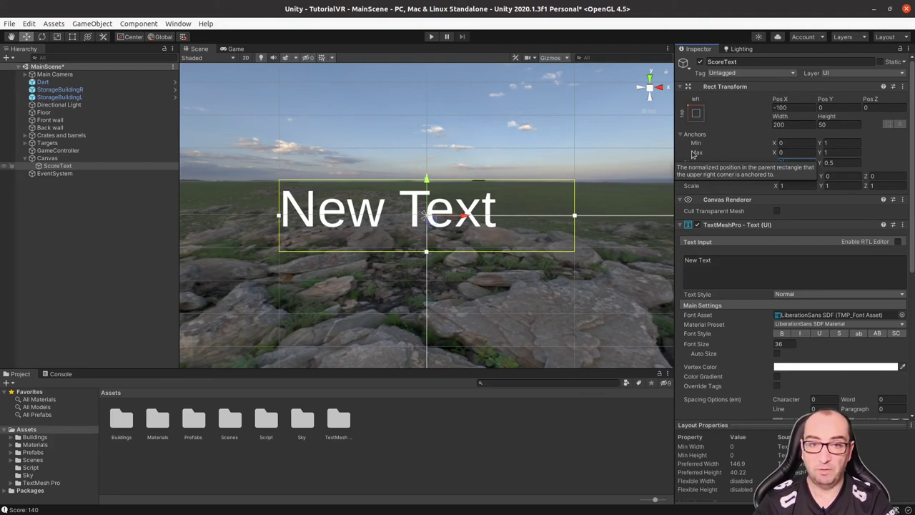
text(1)
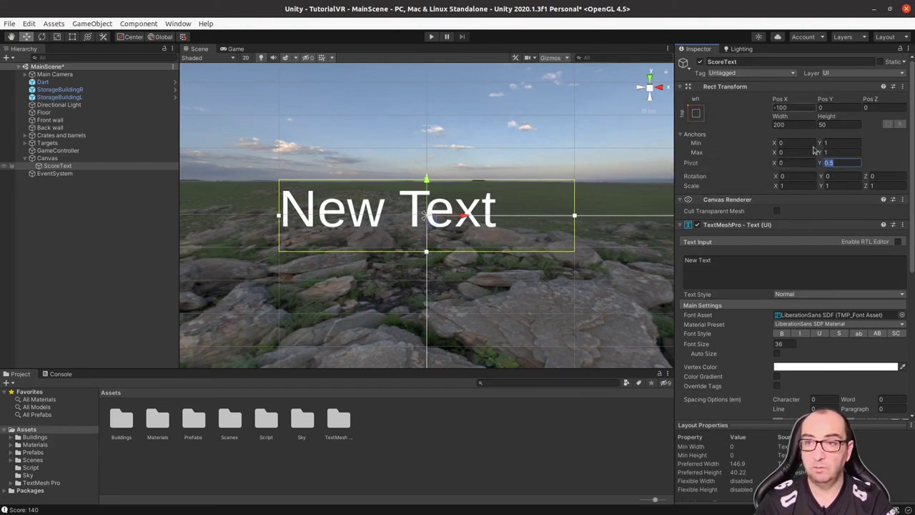
key(Tab)
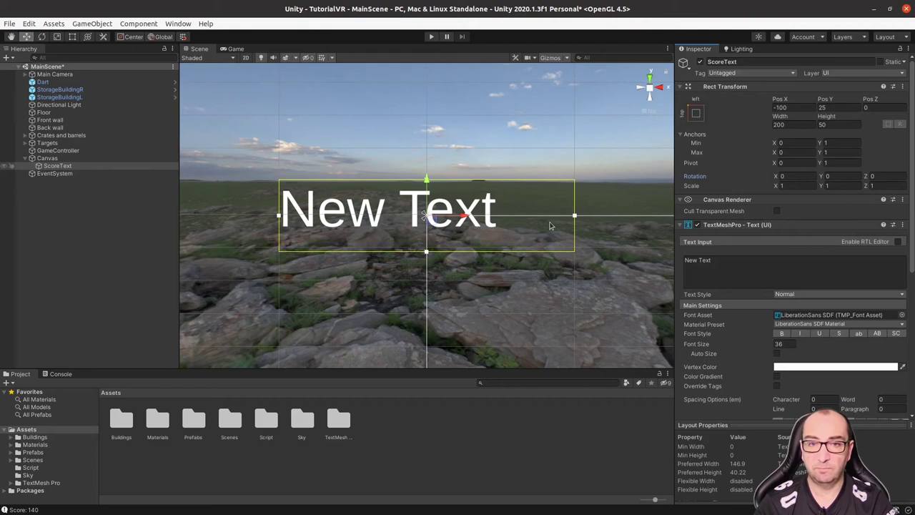
Position the label at Pos X 25, Pos Y -25 and check it in the Game view
click(790, 108)
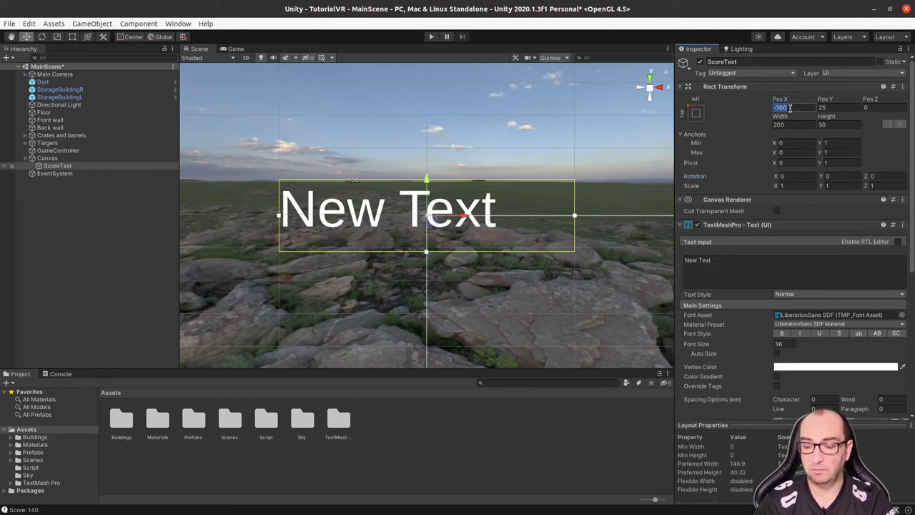
text(0)
key(Tab)
text(0)
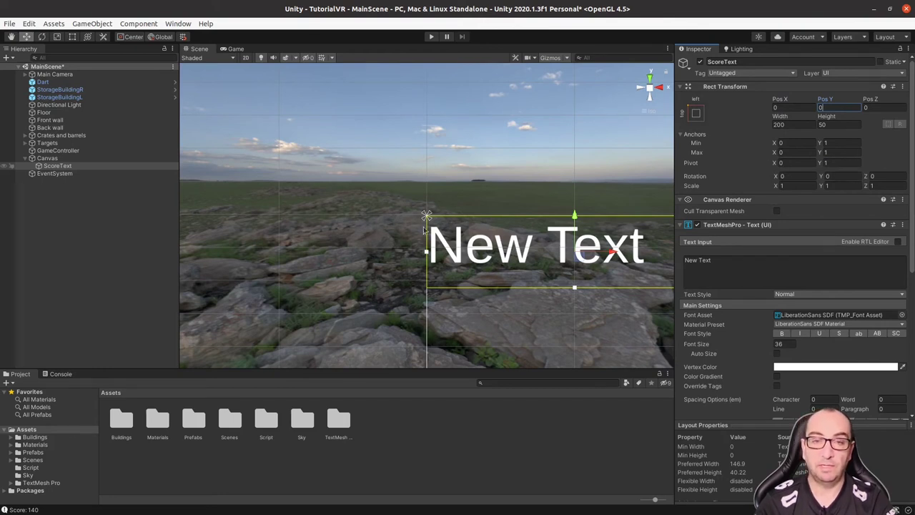
scroll(424, 229, down, 3)
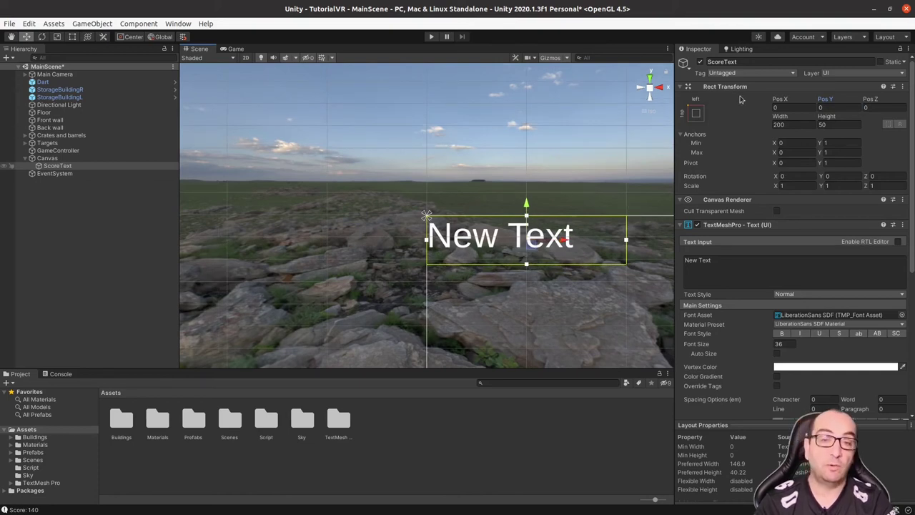
click(789, 108)
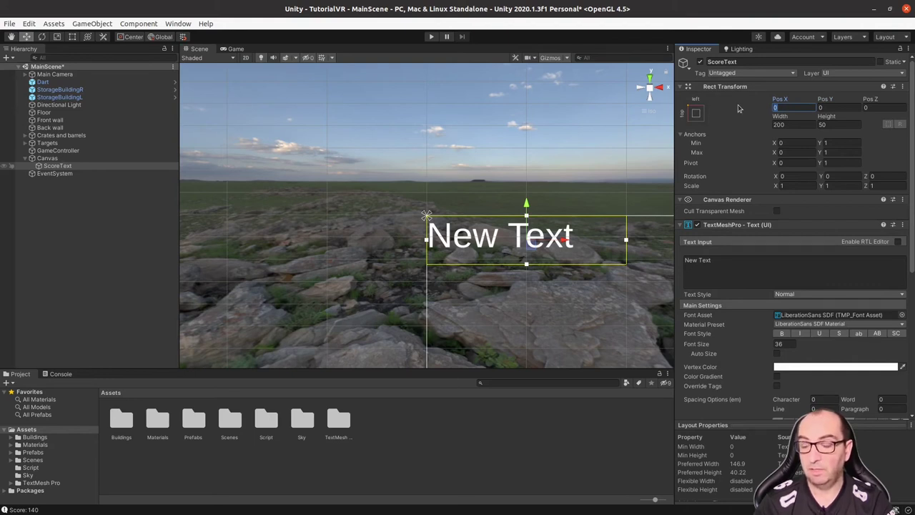
text(25)
key(Tab)
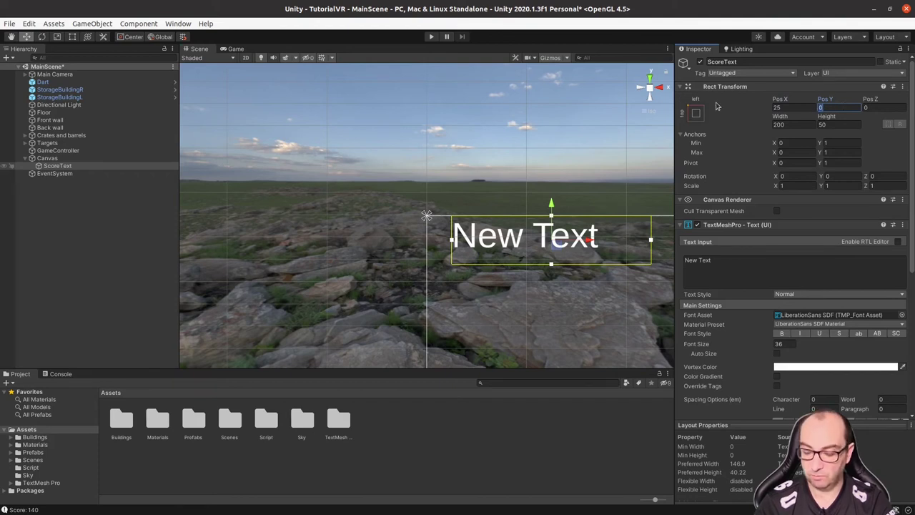
text(-25)
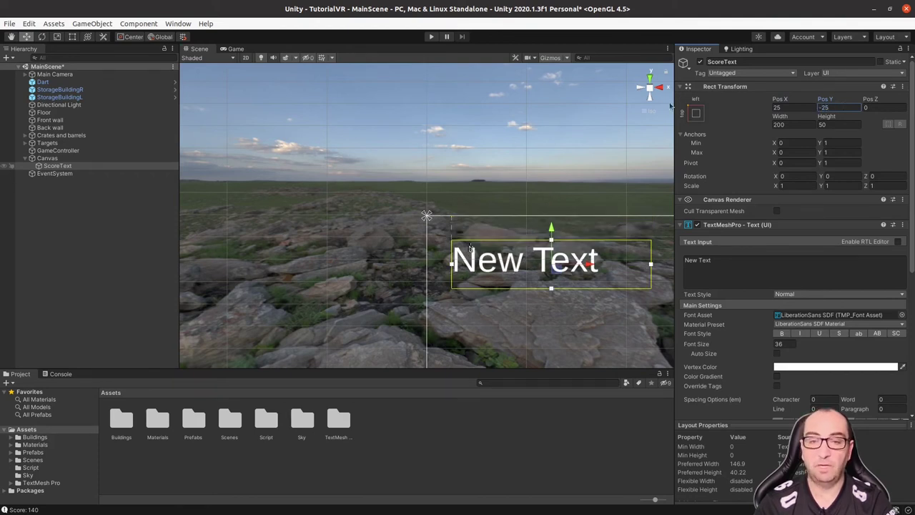
click(232, 48)
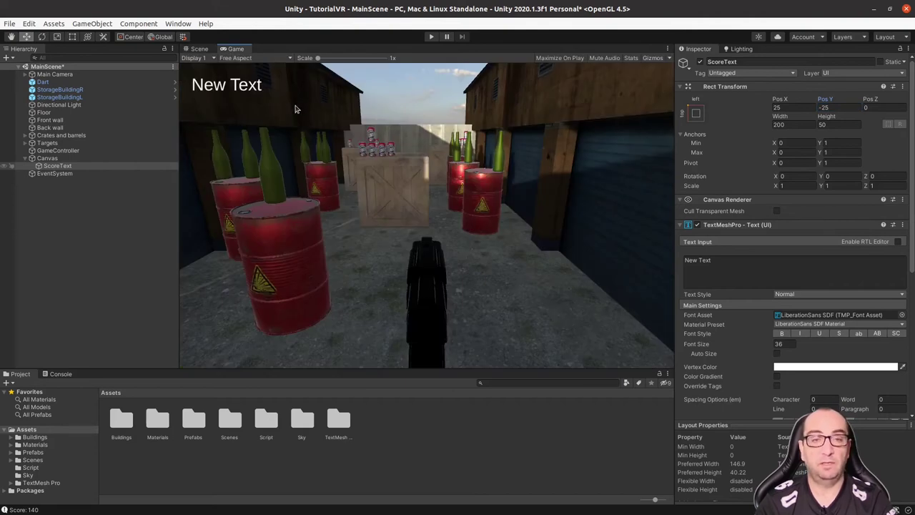
click(199, 48)
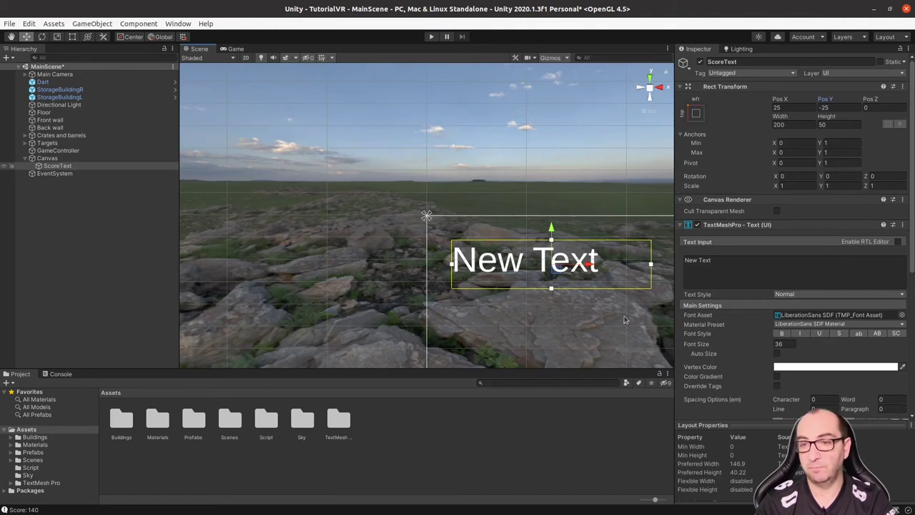
Drag the text rect's right edge outward to widen the label's box
middle_drag(603, 314, 421, 246)
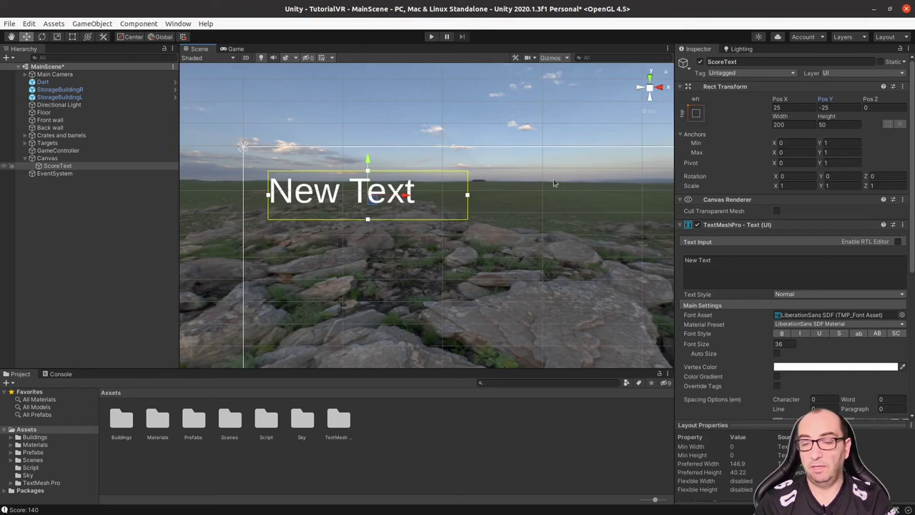
drag(468, 197, 574, 199)
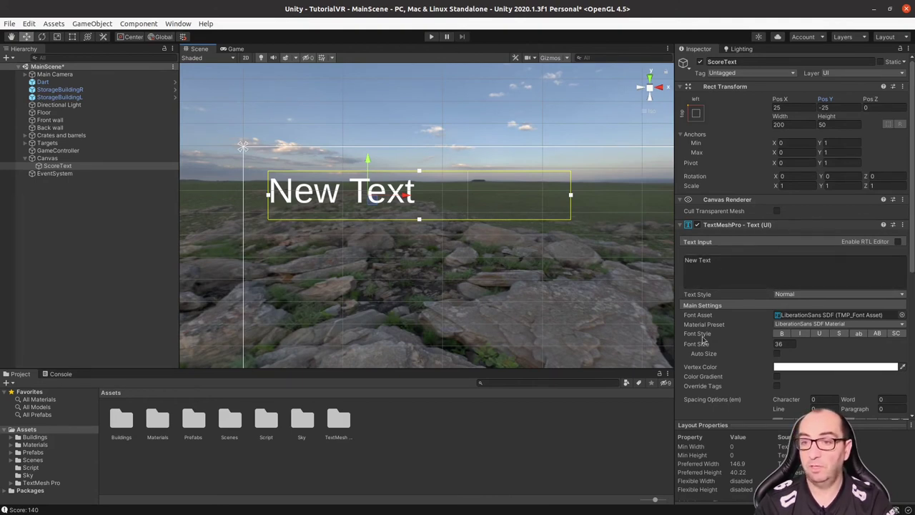
scroll(703, 339, down, 5)
scroll(738, 348, down, 2)
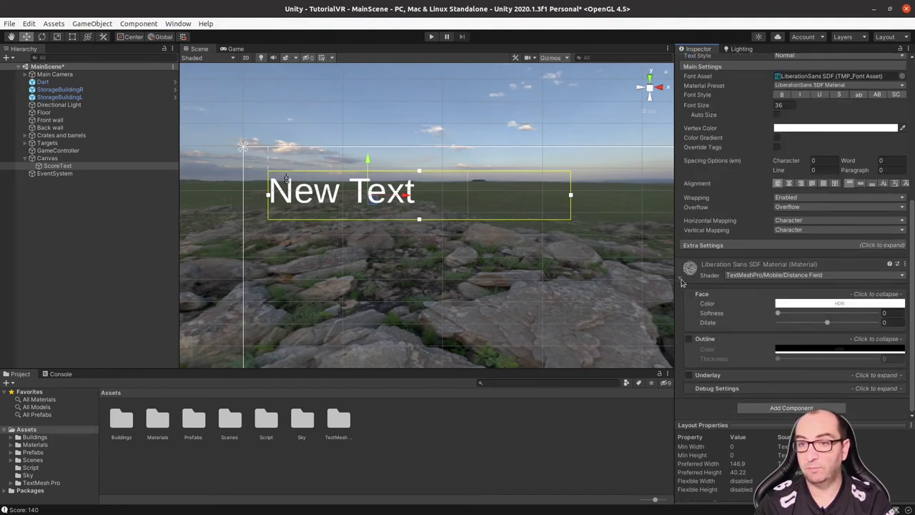
scroll(684, 283, up, 3)
scroll(747, 259, up, 3)
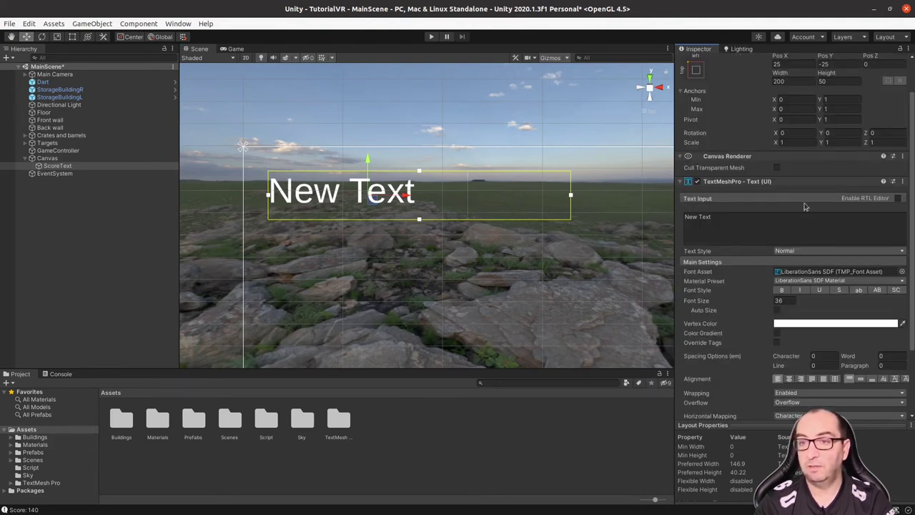
Change the label text from 'New Text' to 'Score:' and ping its LiberationSans SDF font asset
click(719, 216)
text(P)
key(BackSpace)
text(Score:)
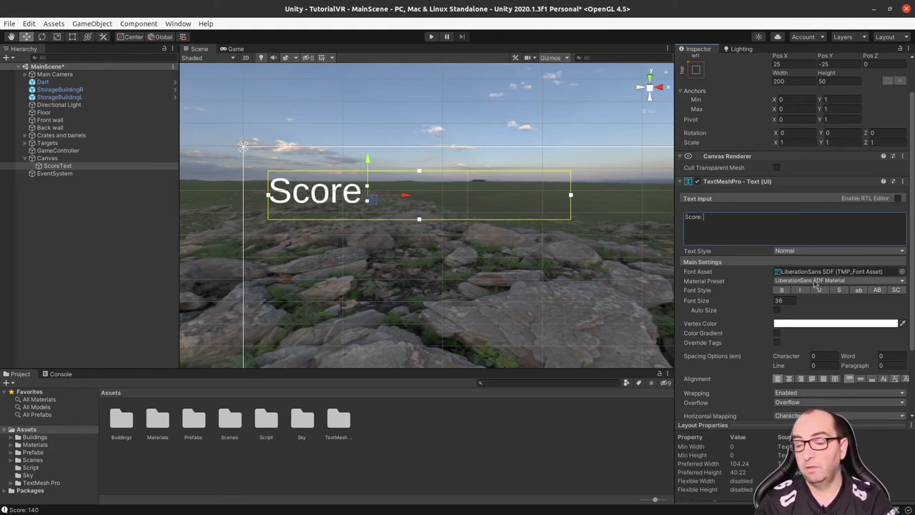
click(827, 273)
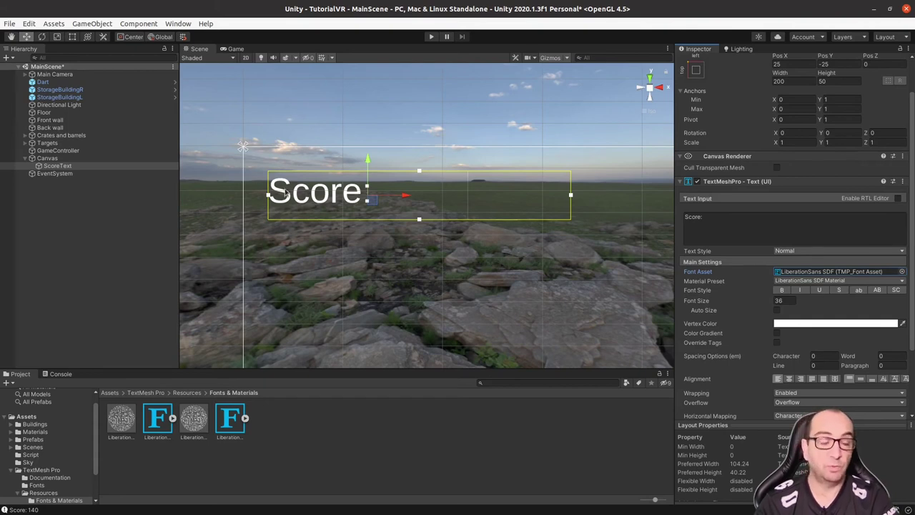
Return the Project window to Assets and set font size 35, leaving Bold off
click(144, 394)
click(109, 392)
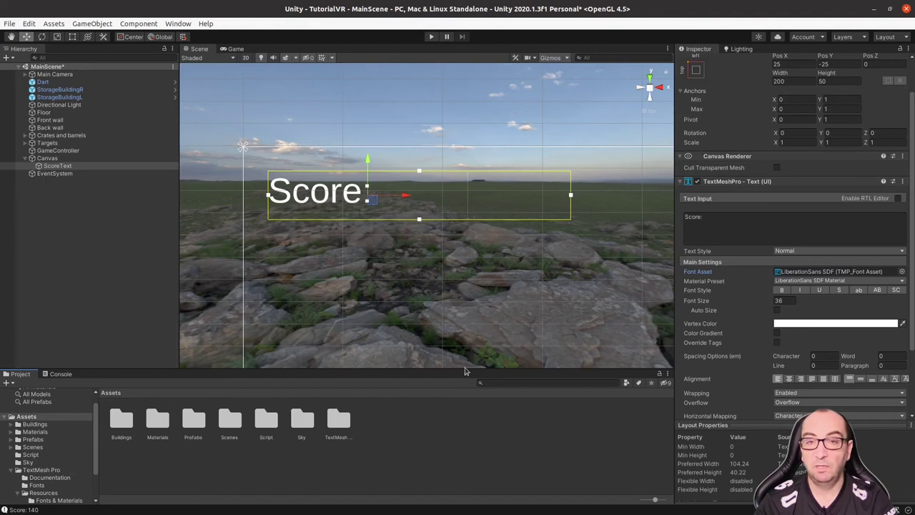
click(781, 300)
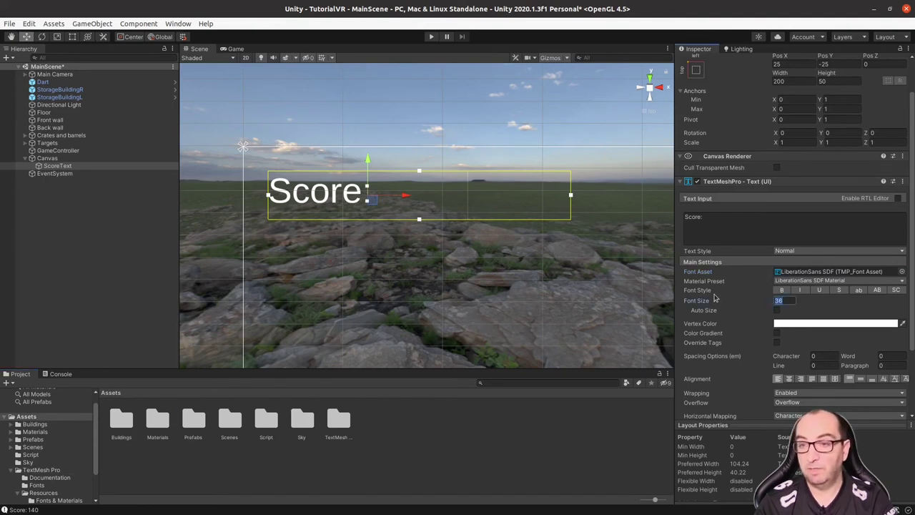
text(50)
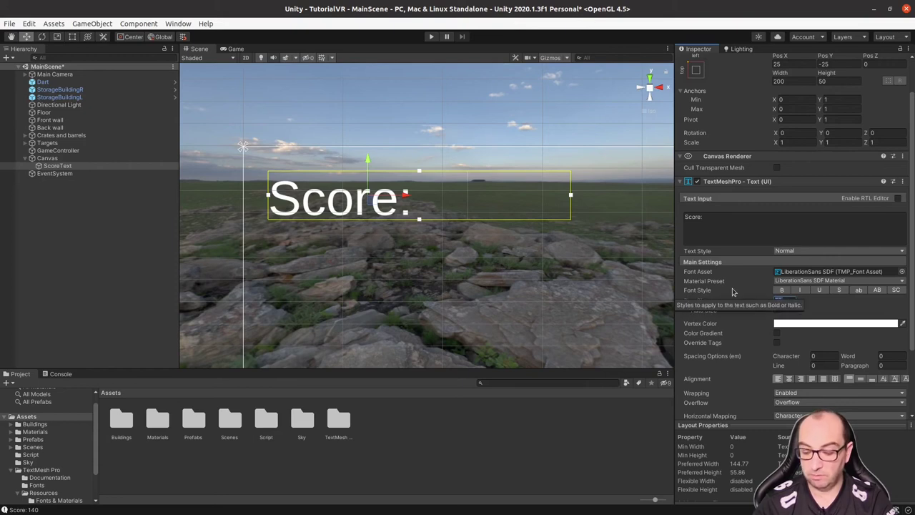
text(35)
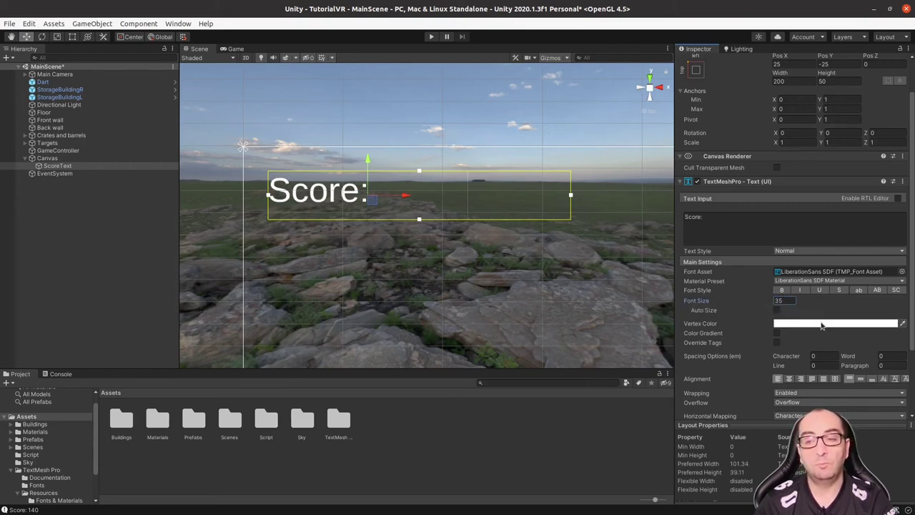
click(781, 290)
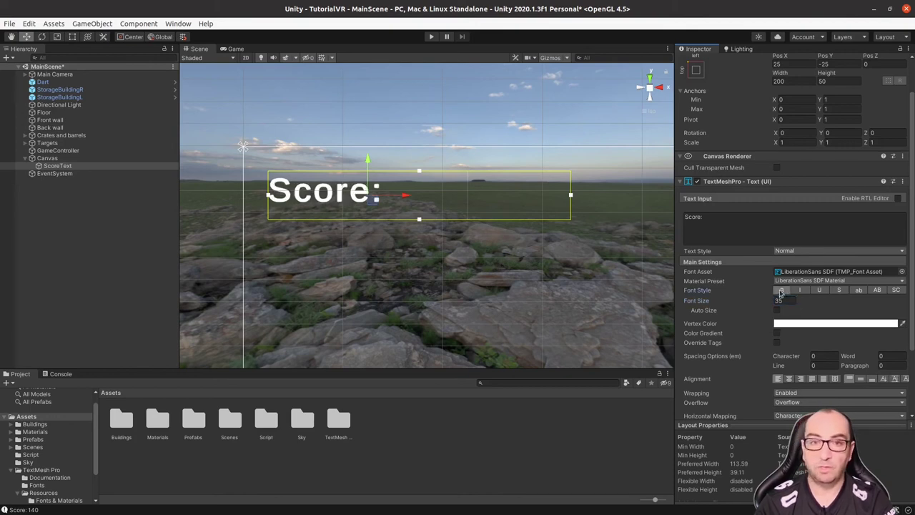
click(781, 290)
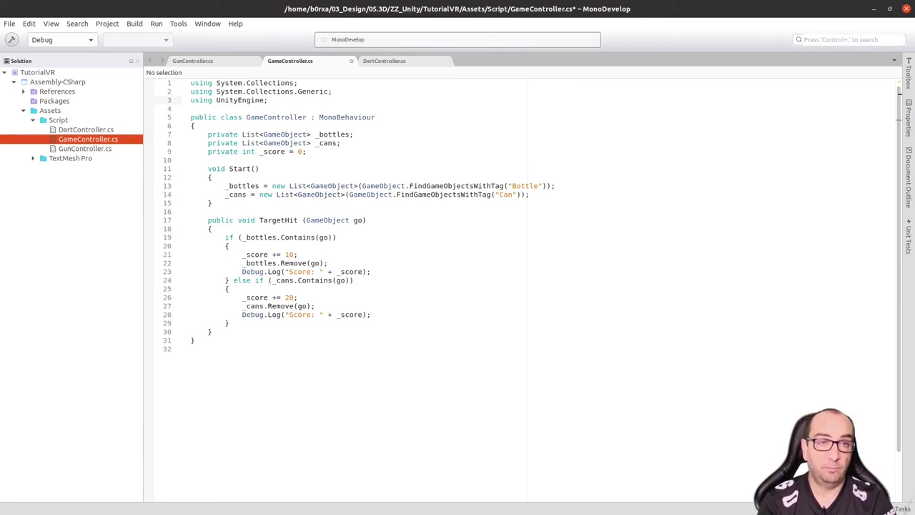
Add a 'using TMPro;' import below the existing using lines
key(Return)
text(using)
key(Escape)
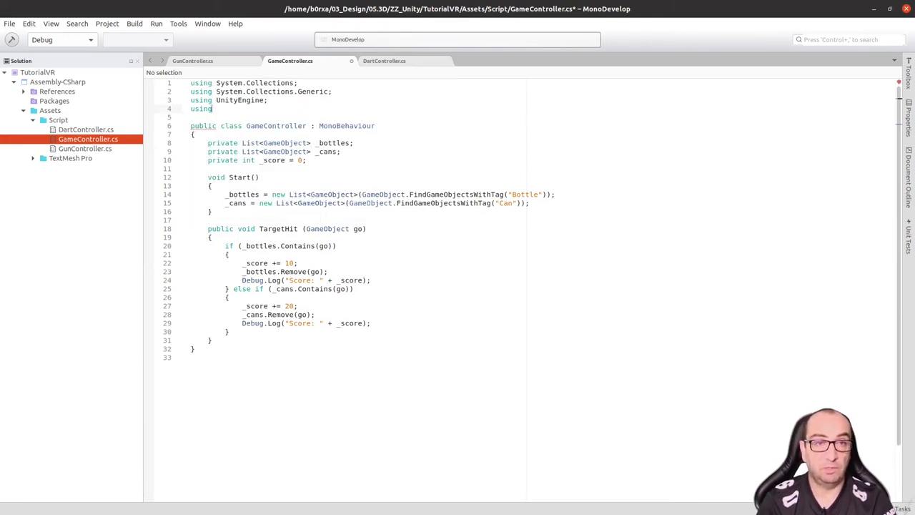
text( TM)
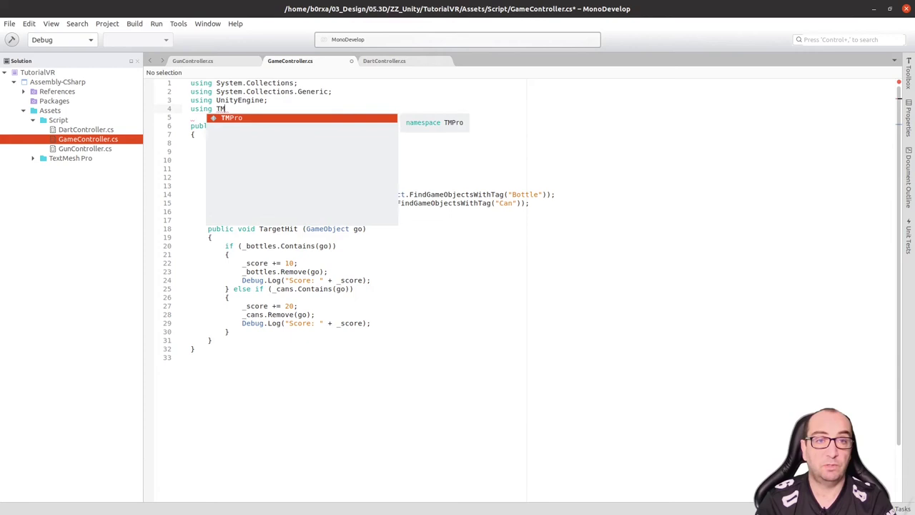
key(Return)
text(;)
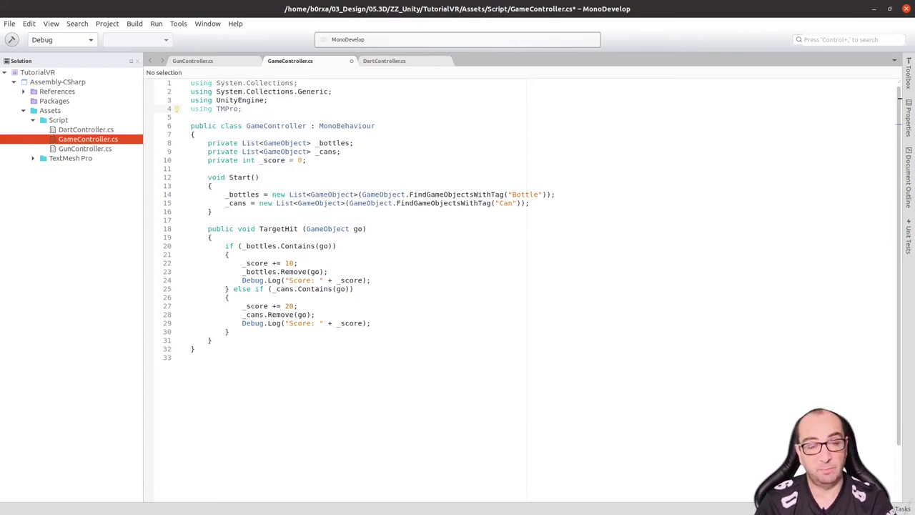
Insert blank lines at the top of the GameController class body
key(Down)
key(Down)
key(Down)
key(Down)
key(Down)
key(Down)
key(End)
key(Return)
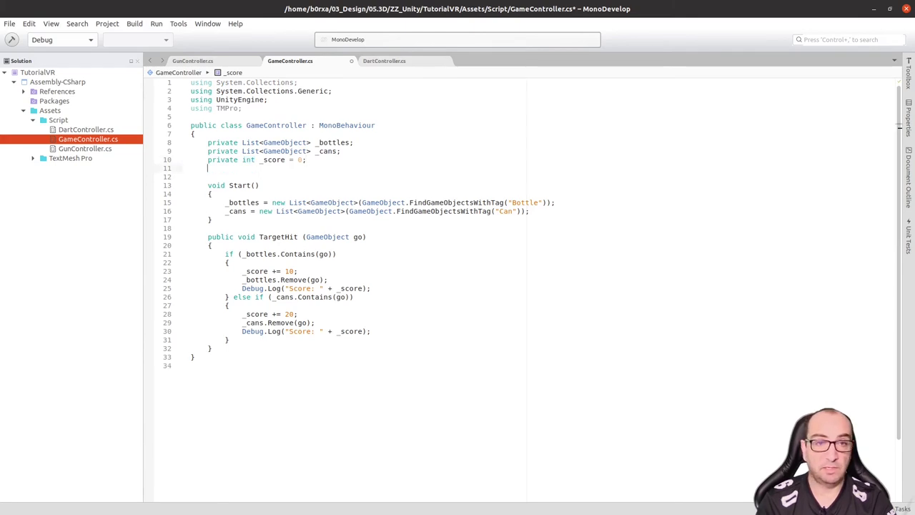
key(Return)
key(BackSpace)
key(BackSpace)
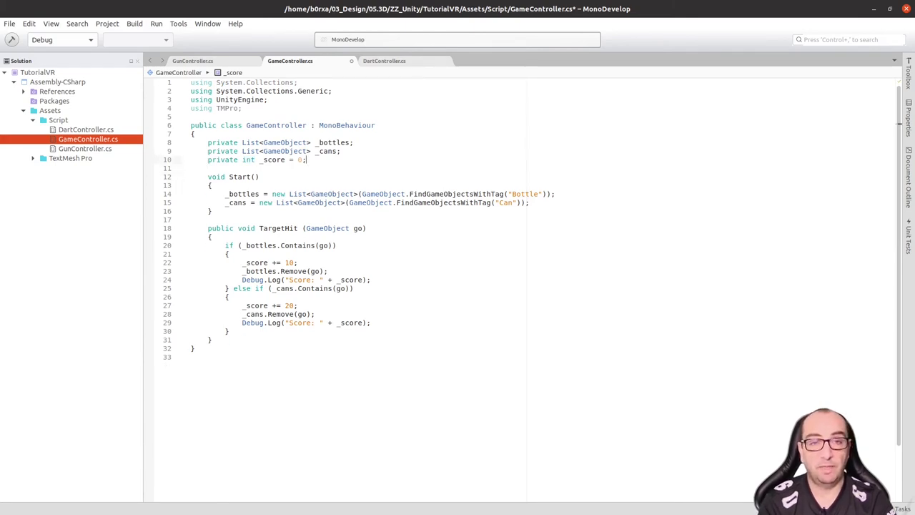
key(Up)
key(Up)
key(Up)
key(Return)
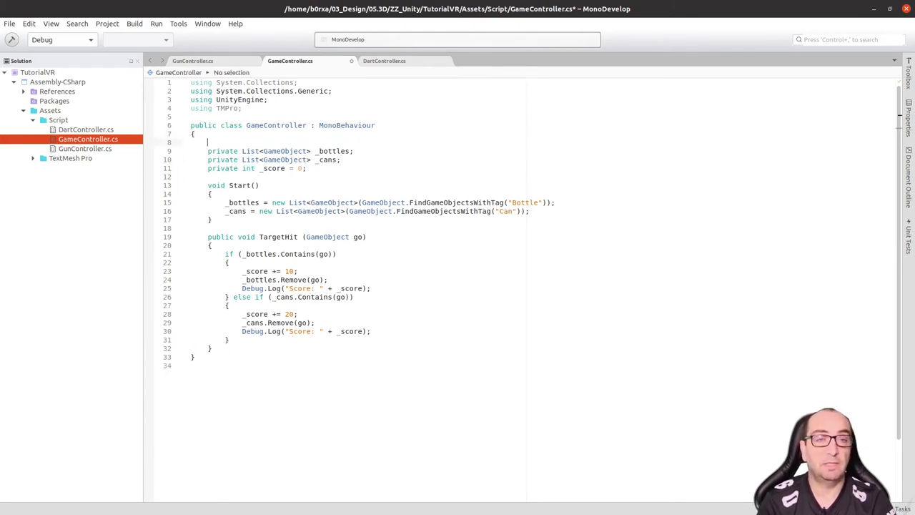
key(Return)
key(Up)
Declare the field 'public TextMeshProUGUI scoreText;' using autocomplete
text(public)
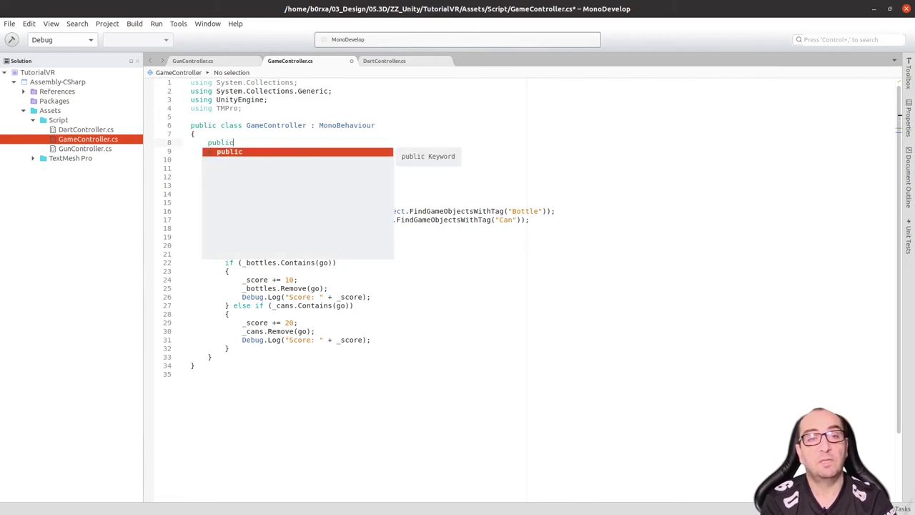
key(Escape)
text( TM)
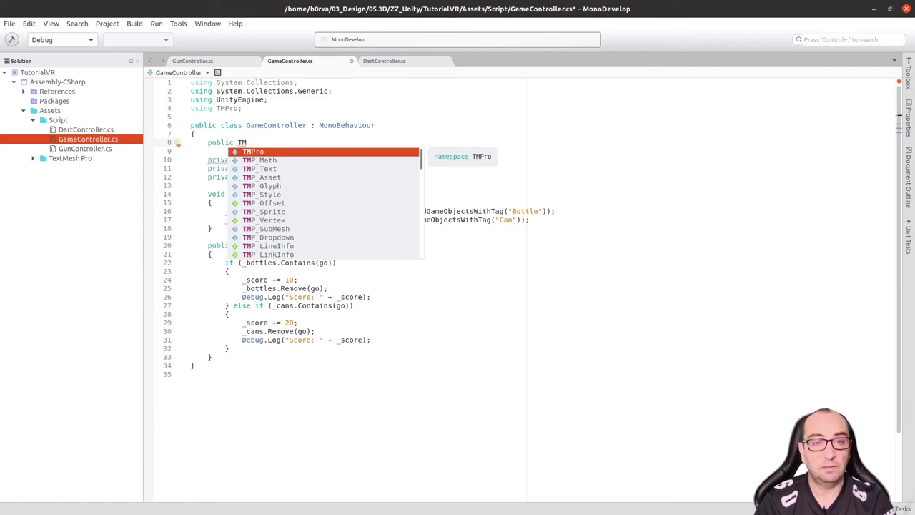
text(P)
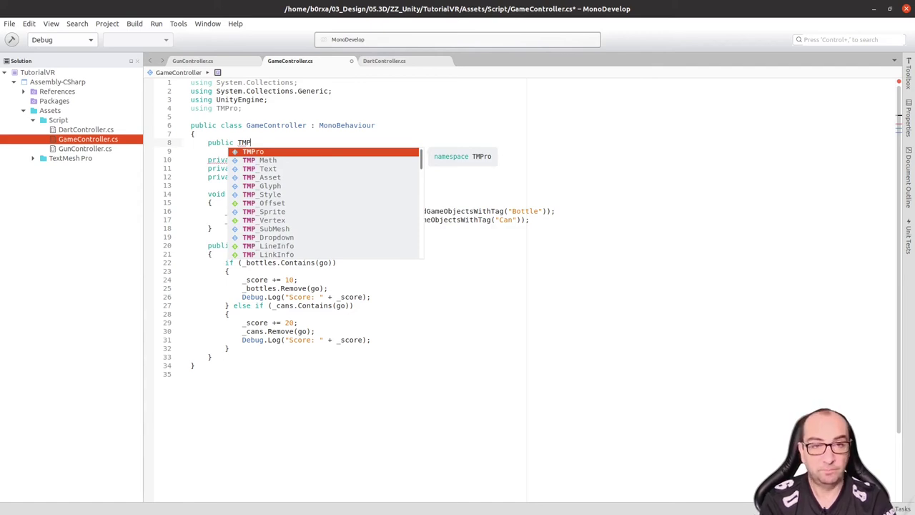
text(r)
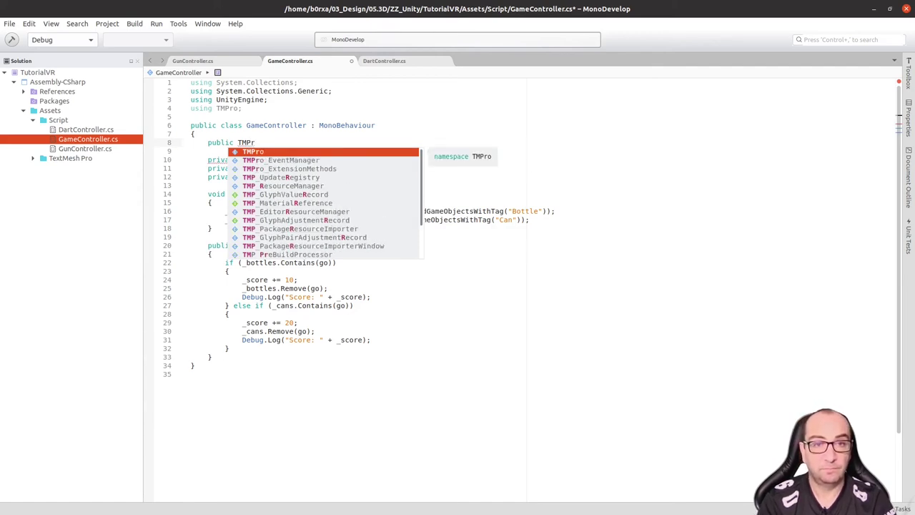
text(o)
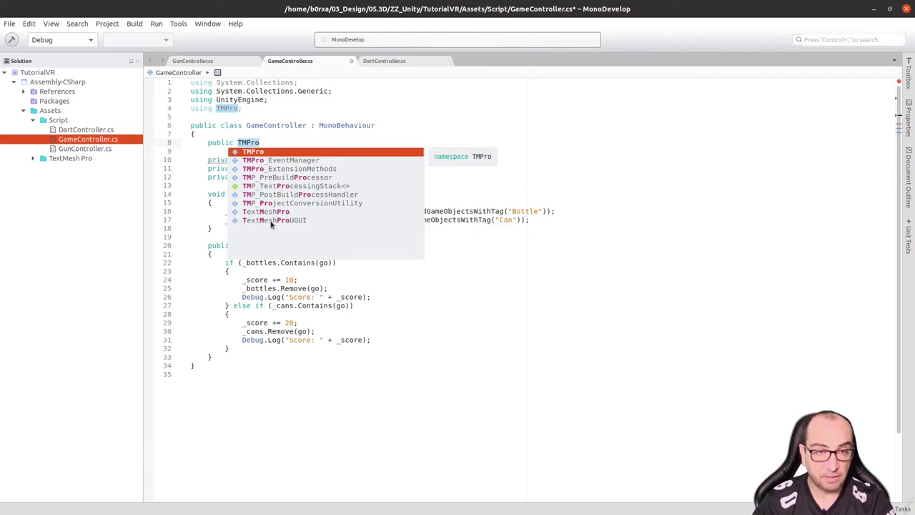
key(Down)
key(Down)
key(Down)
key(Down)
key(Down)
key(Down)
key(Down)
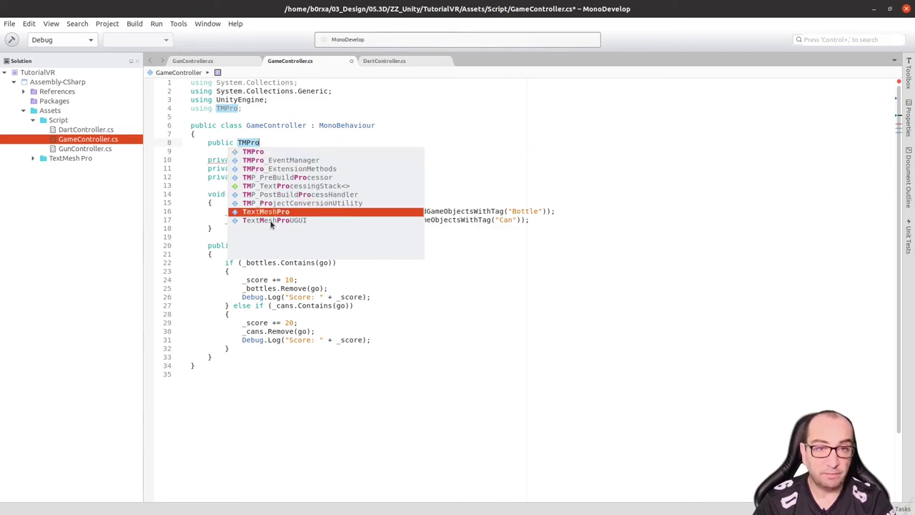
key(Down)
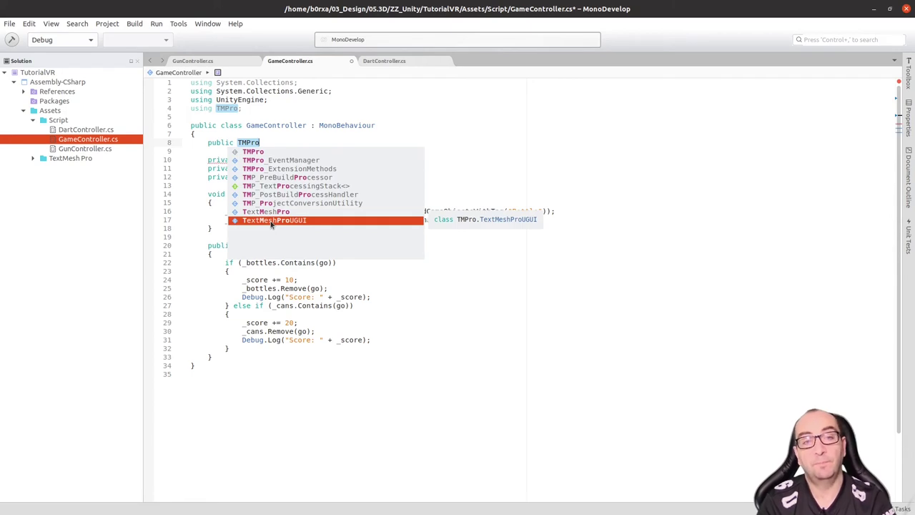
key(Return)
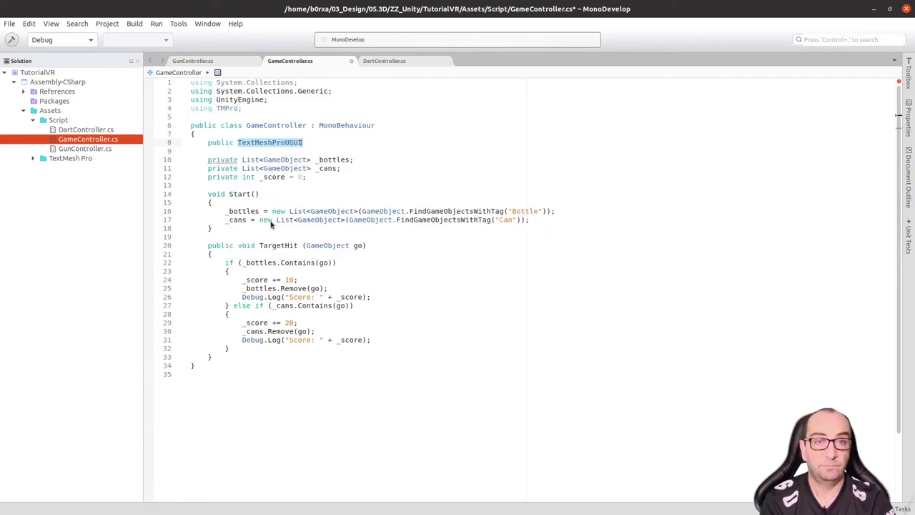
text(text)
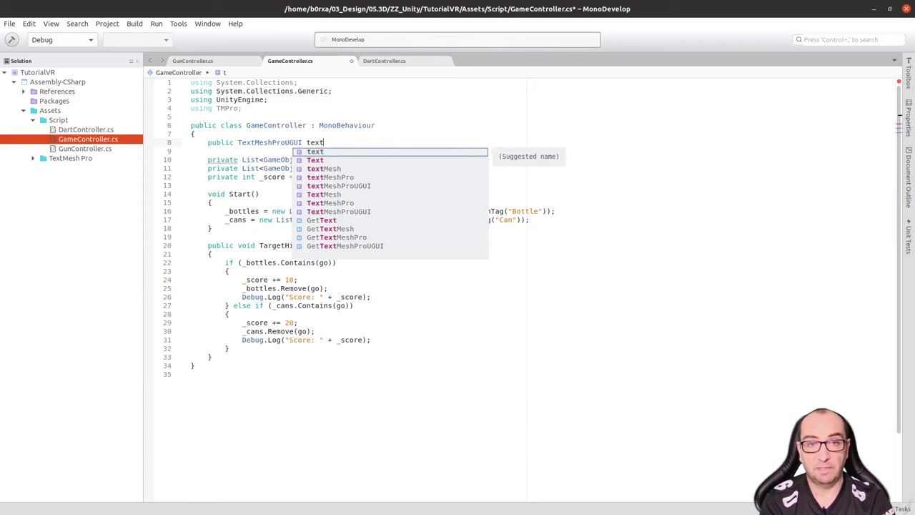
key(BackSpace)
key(BackSpace)
key(BackSpace)
key(BackSpace)
text(scoreText;)
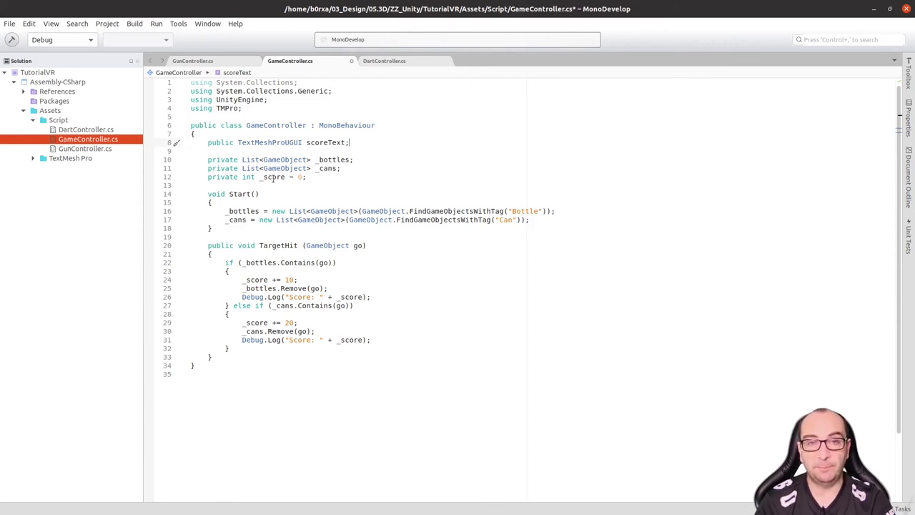
Begin Start() with a GameObject.Find call chosen from autocomplete
click(256, 202)
key(Return)
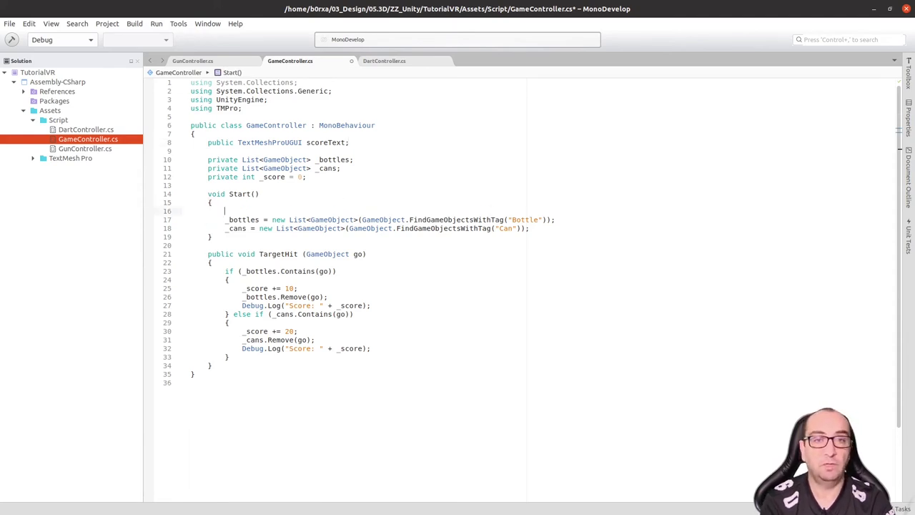
text(C)
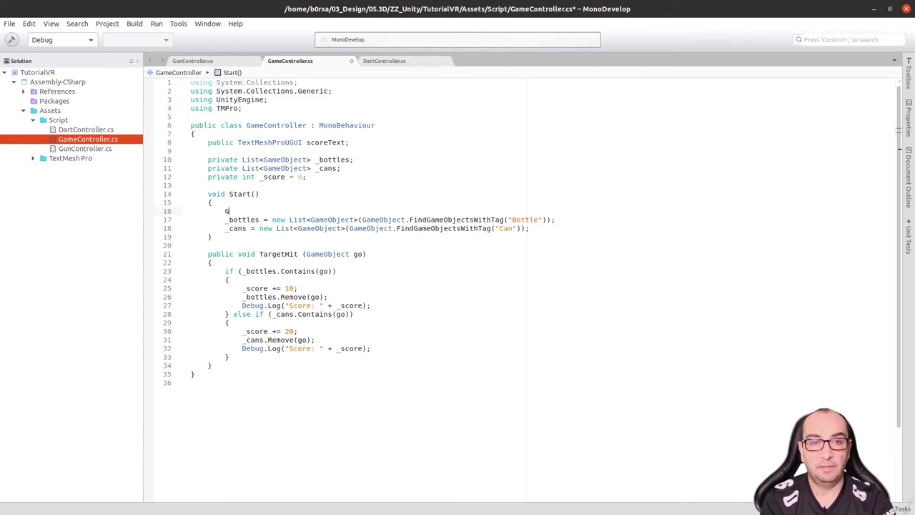
text(o)
text(GameO)
key(Return)
text(.)
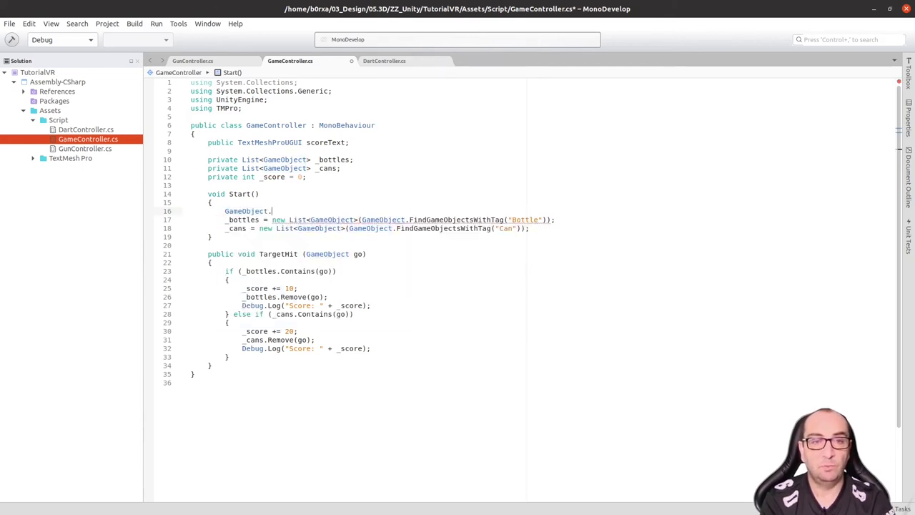
text(get)
key(BackSpace)
key(BackSpace)
key(BackSpace)
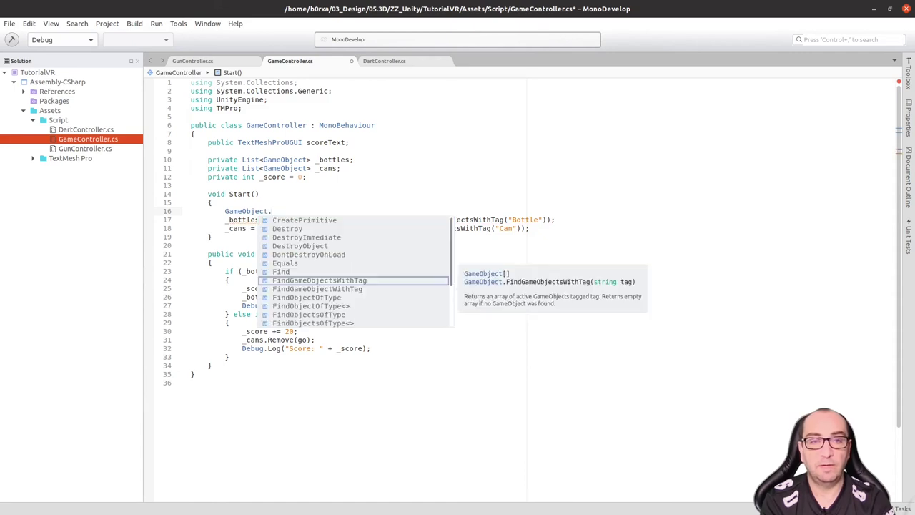
text(fin)
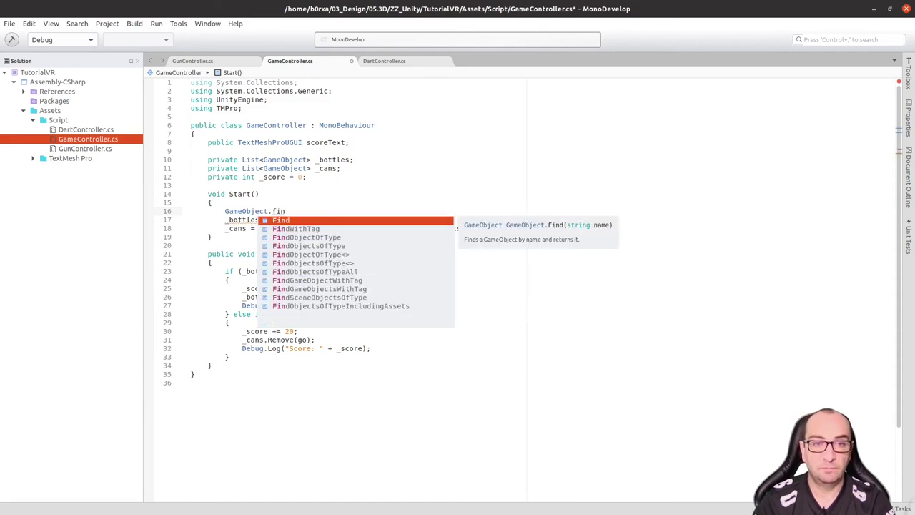
key(Down)
key(Down)
key(Down)
key(Down)
key(Down)
key(Down)
key(Down)
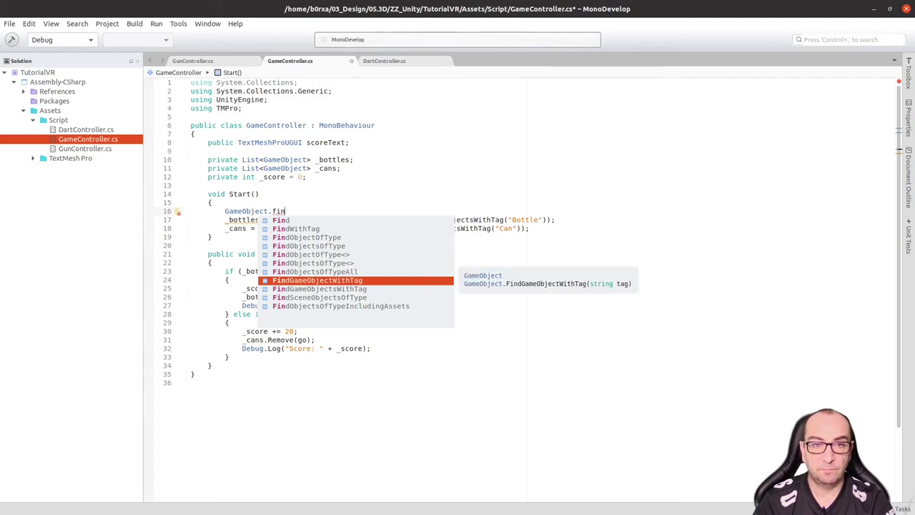
key(Down)
key(Up)
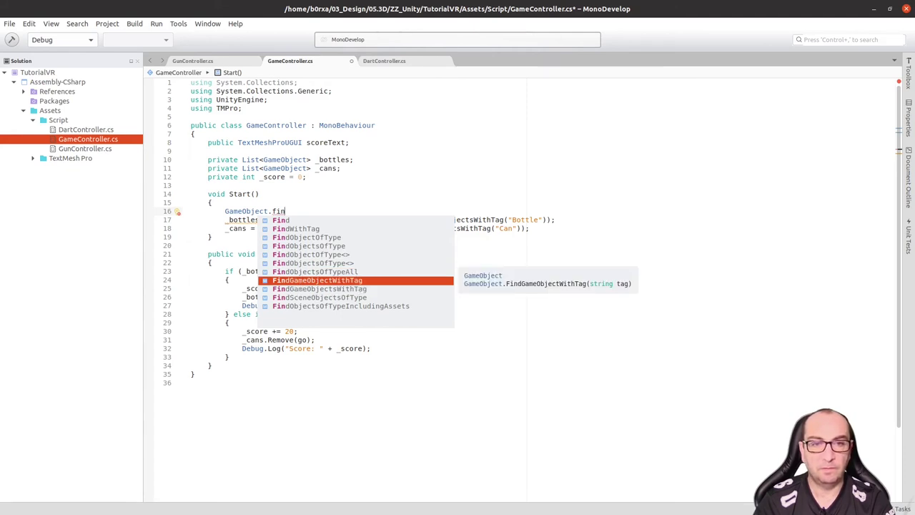
key(Up)
key(Up)
key(Up)
key(Up)
key(Up)
key(Up)
key(Up)
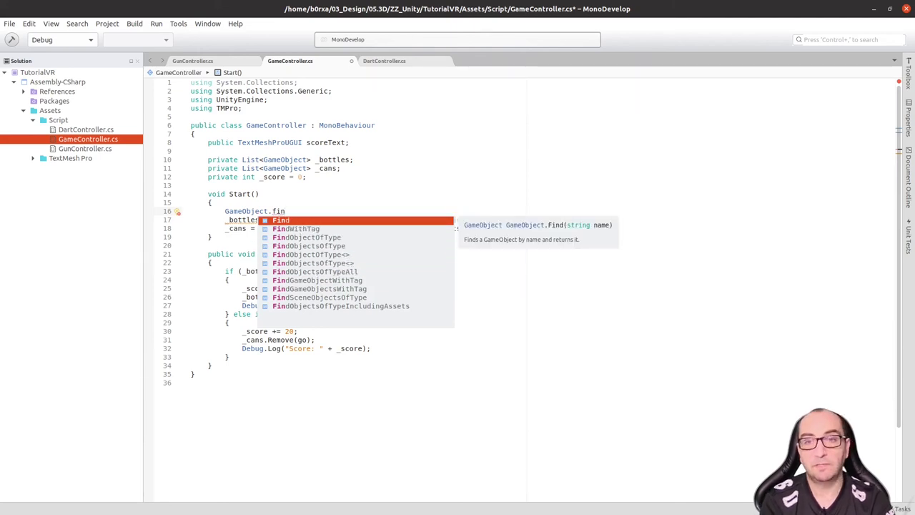
key(Return)
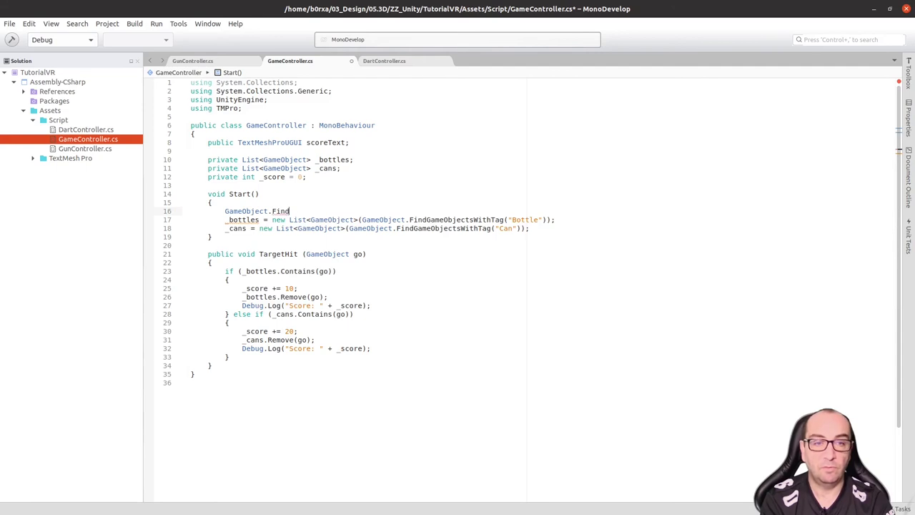
Add the empty ("") argument and fix the stray semicolon on line 17
text(()
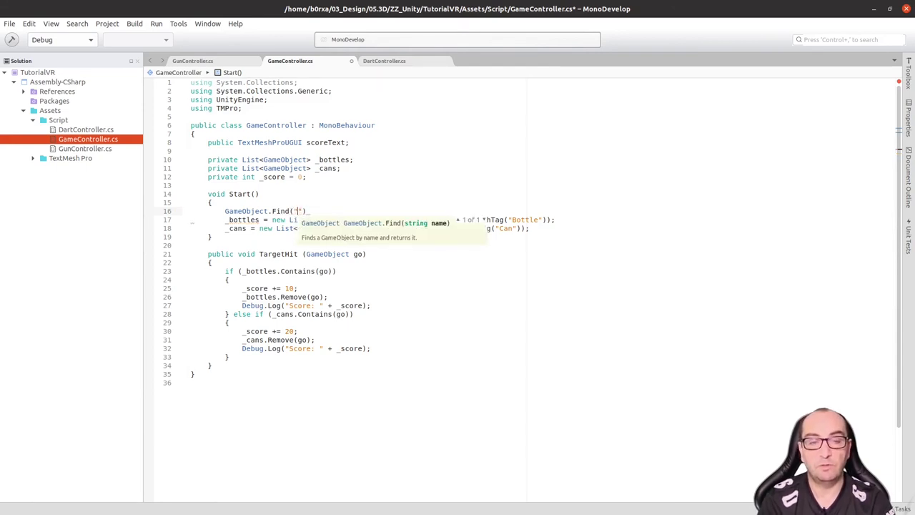
text(")
text(;)
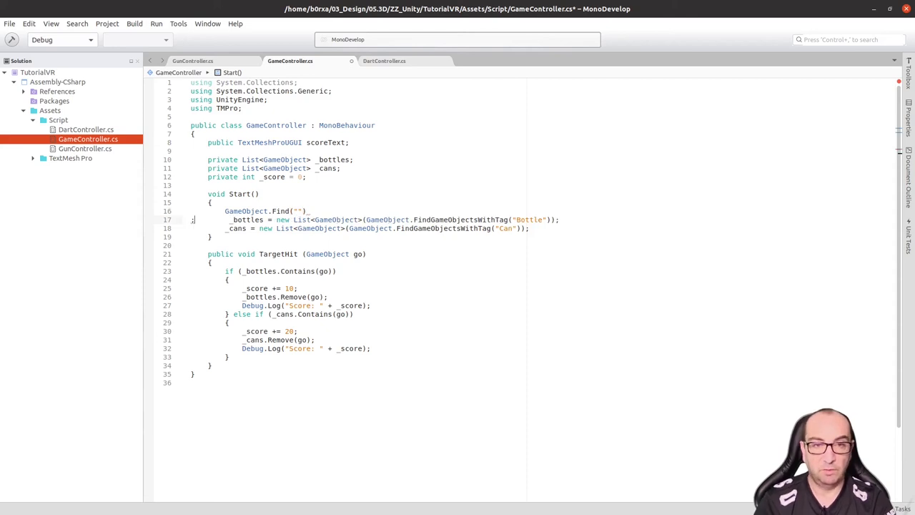
key(ctrl+z)
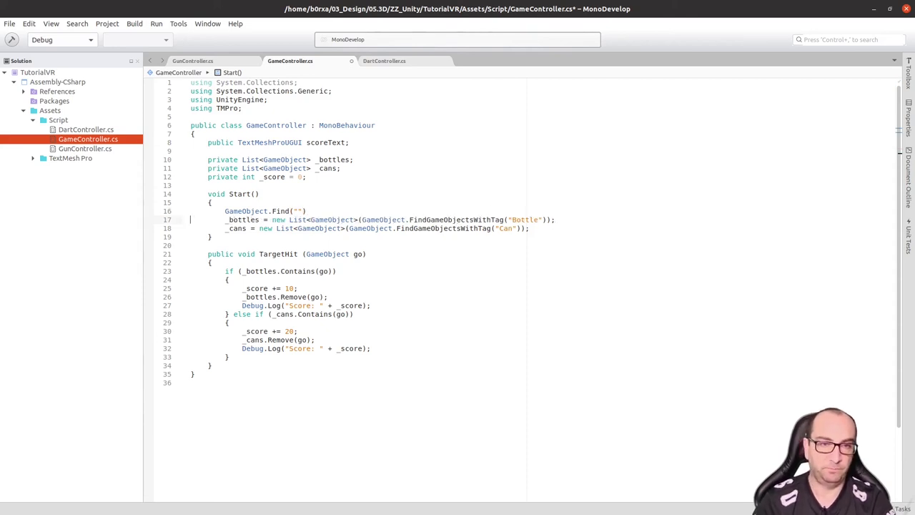
text(;)
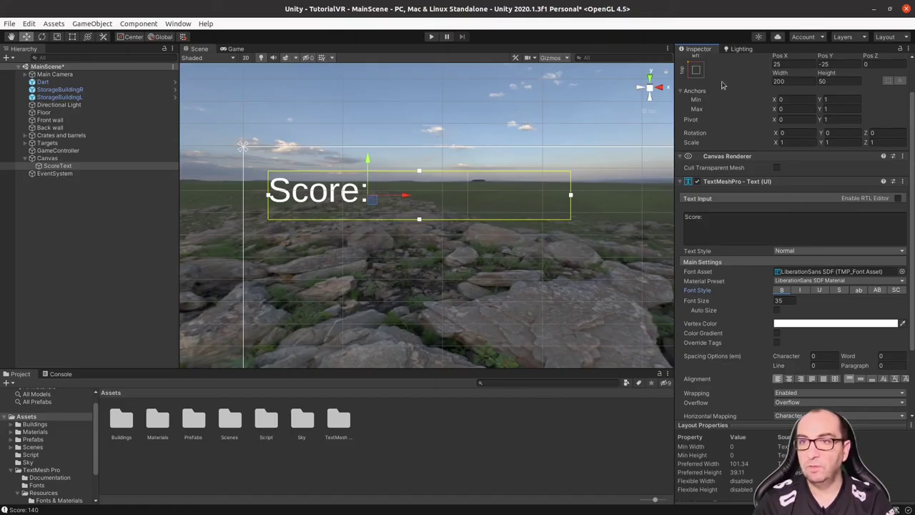
Copy the ScoreText object's exact name from the Inspector and return to GameController.cs
click(54, 166)
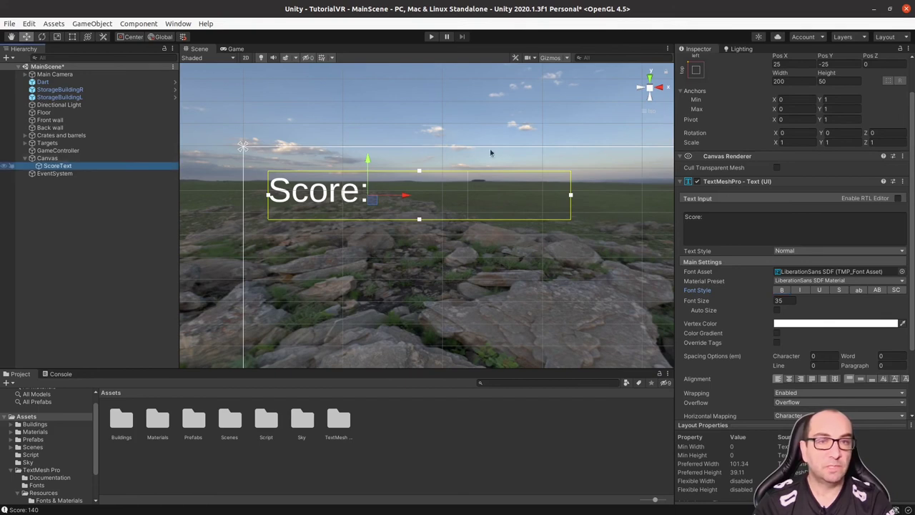
scroll(744, 98, up, 2)
click(739, 62)
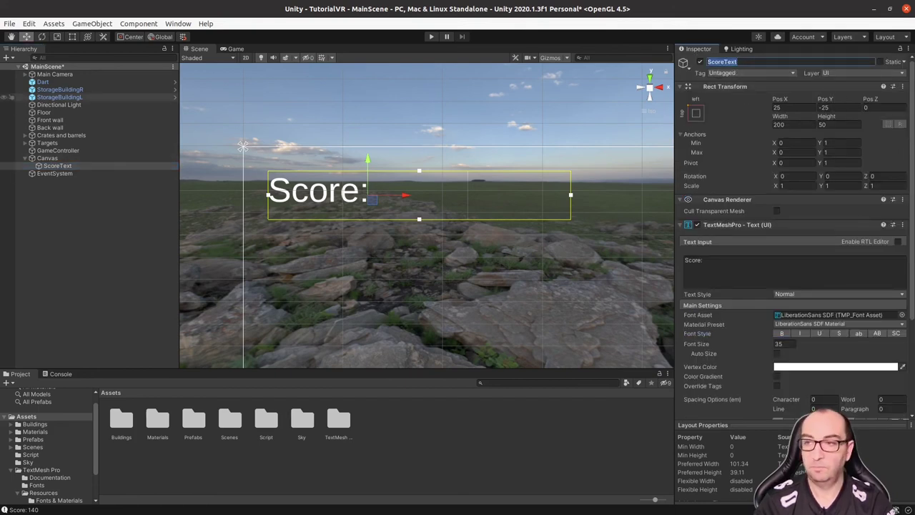
key(alt+Tab)
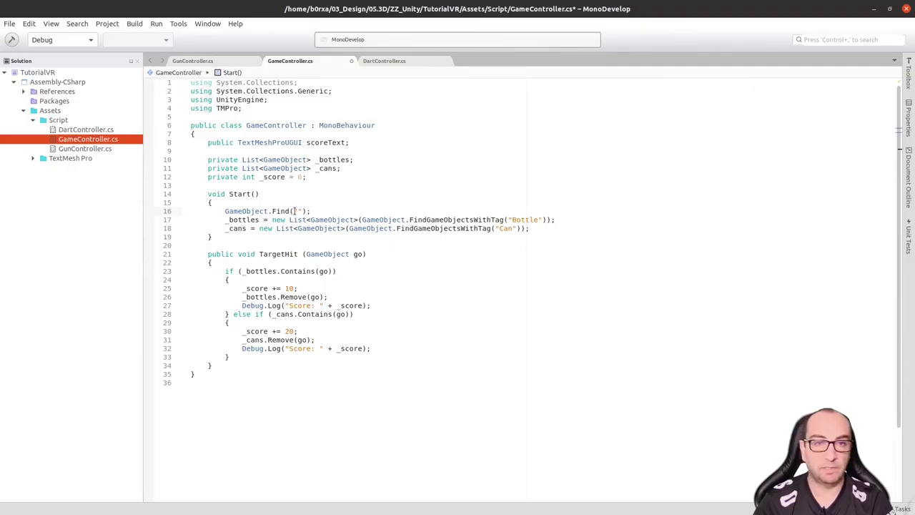
In Start(), set scoreText = GameObject.Find("ScoreText").GetComponent<TextMeshProUGUI>()
text(ScoreText)
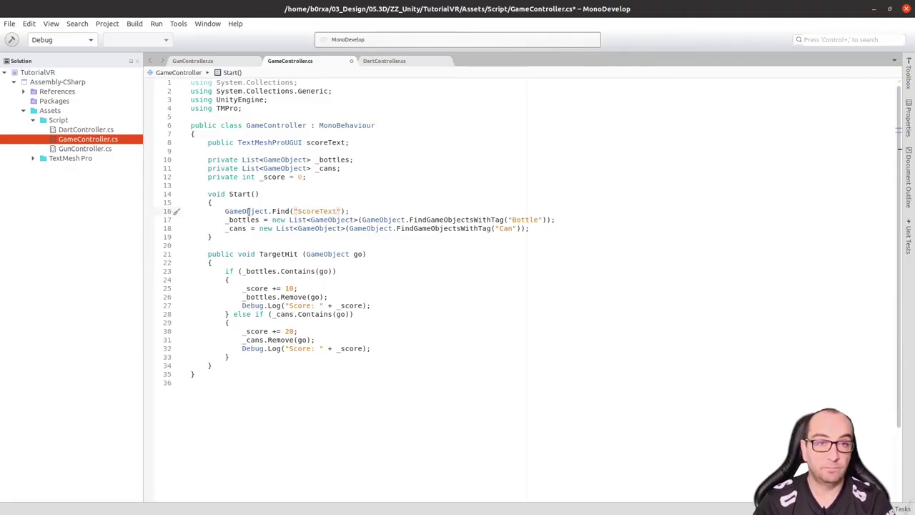
click(225, 211)
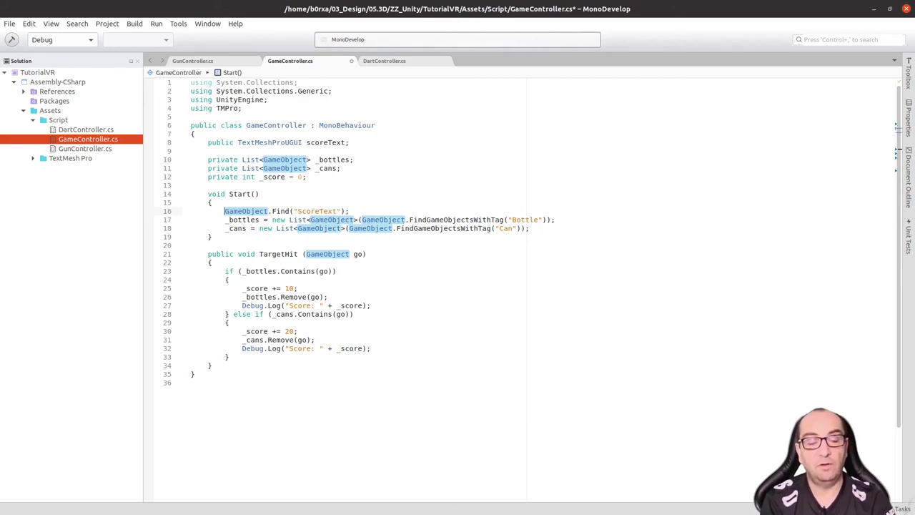
text(score)
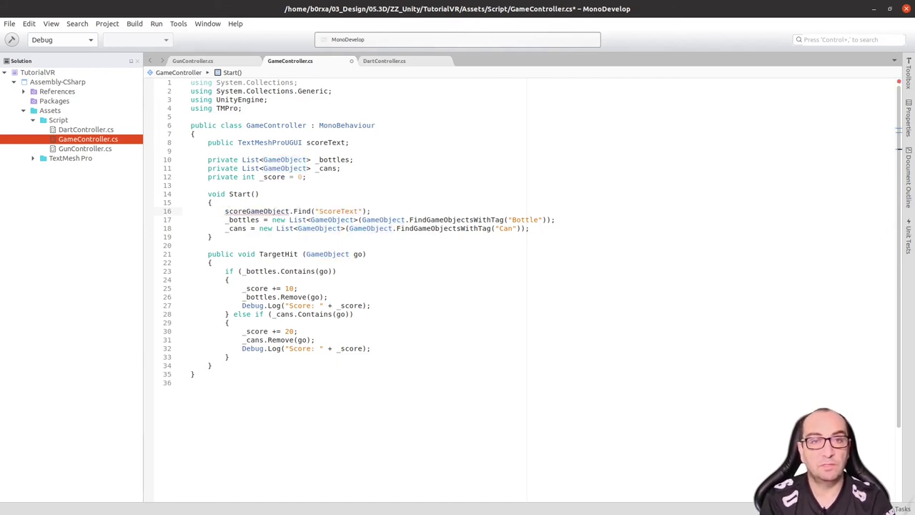
text(Text =)
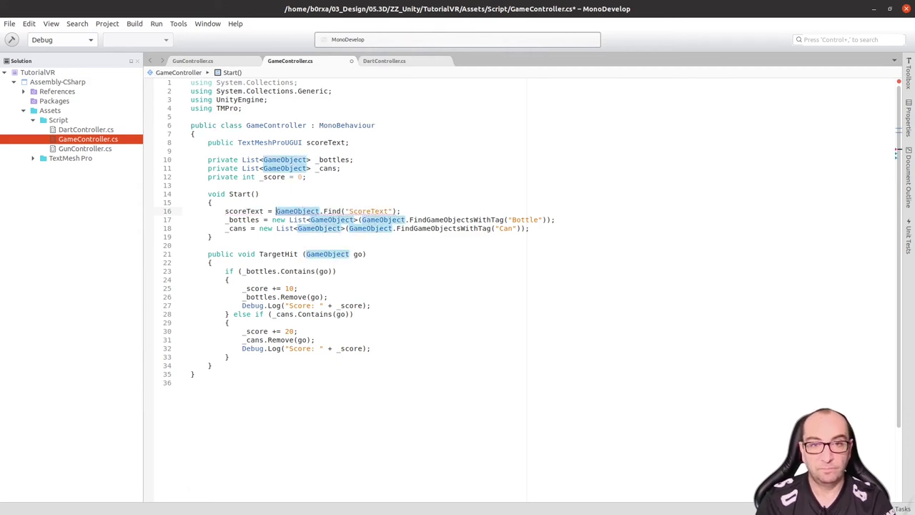
click(700, 208)
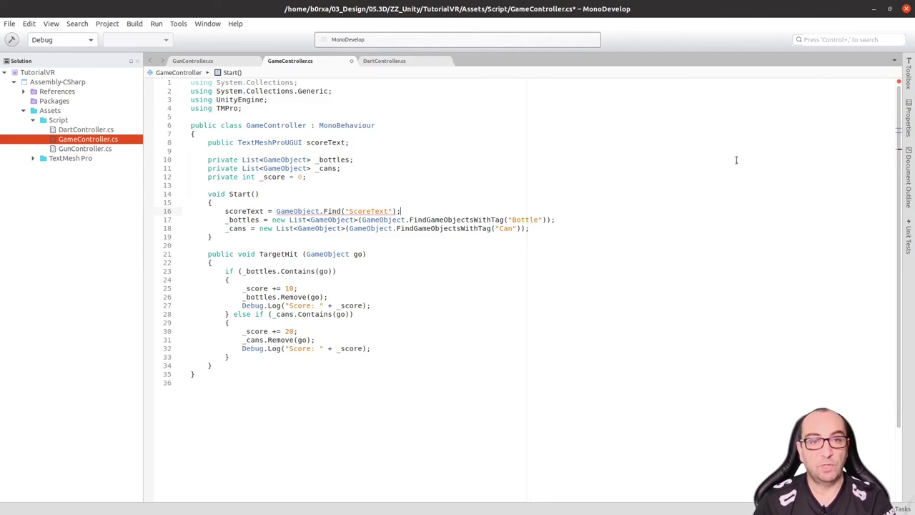
mouse_move(333, 208)
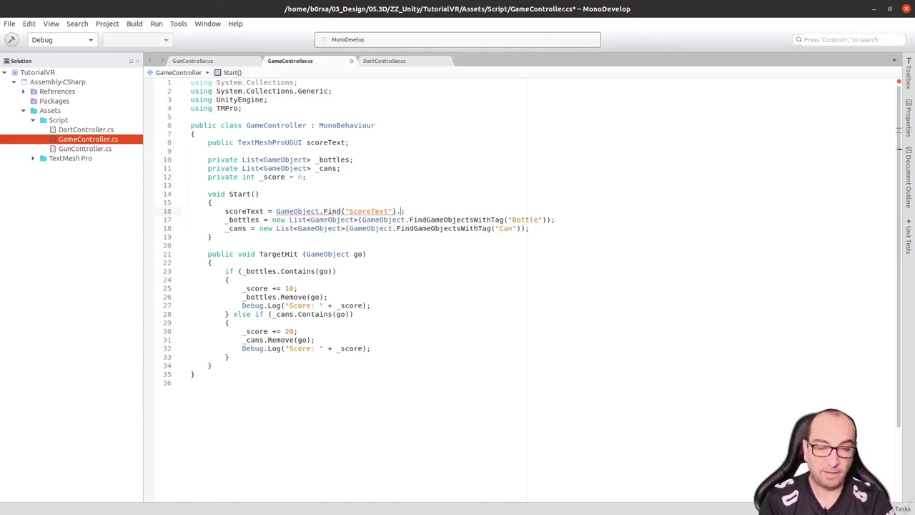
text(.get)
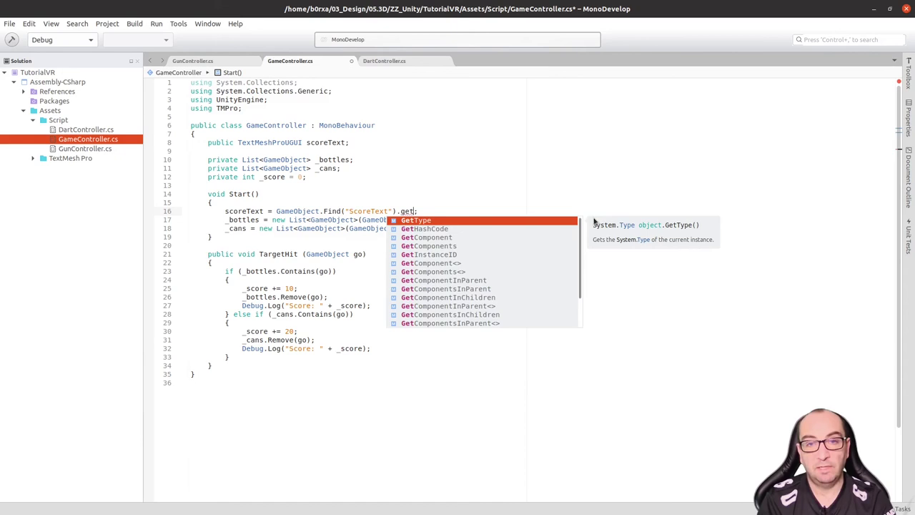
key(Down)
key(Down)
key(Return)
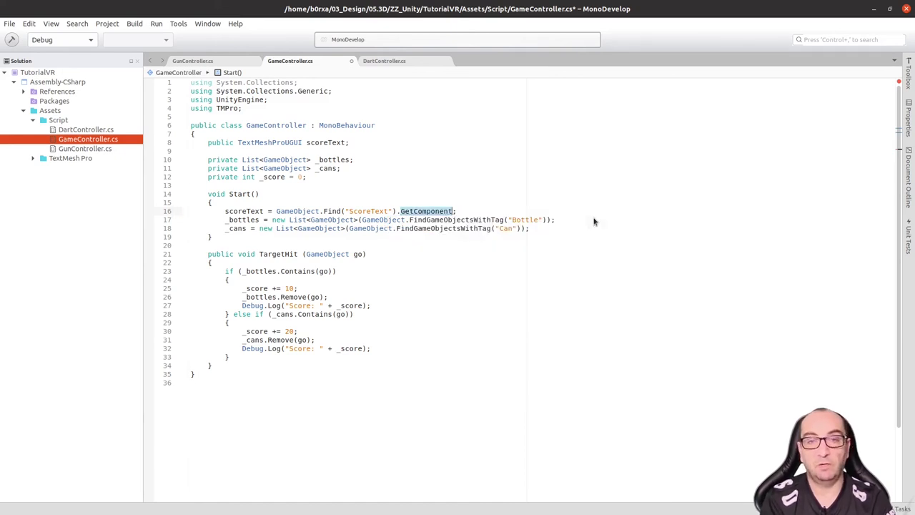
text(<)
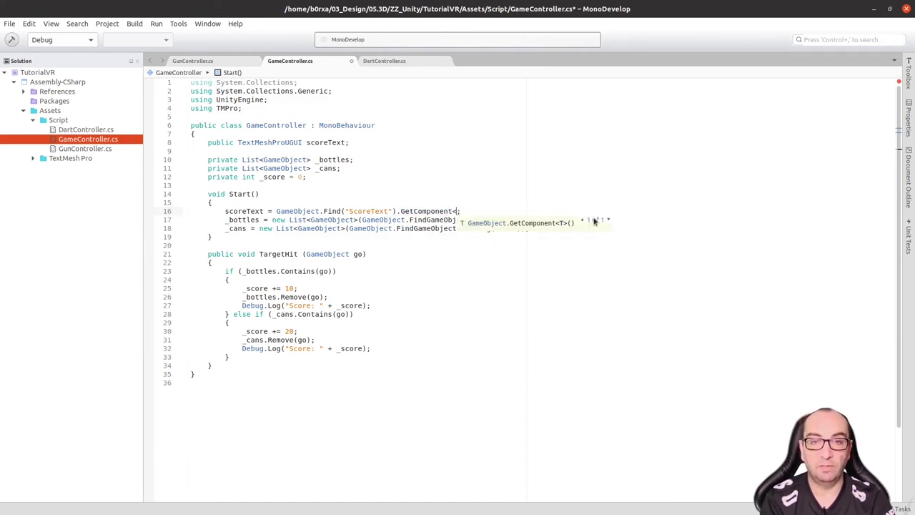
text(Text)
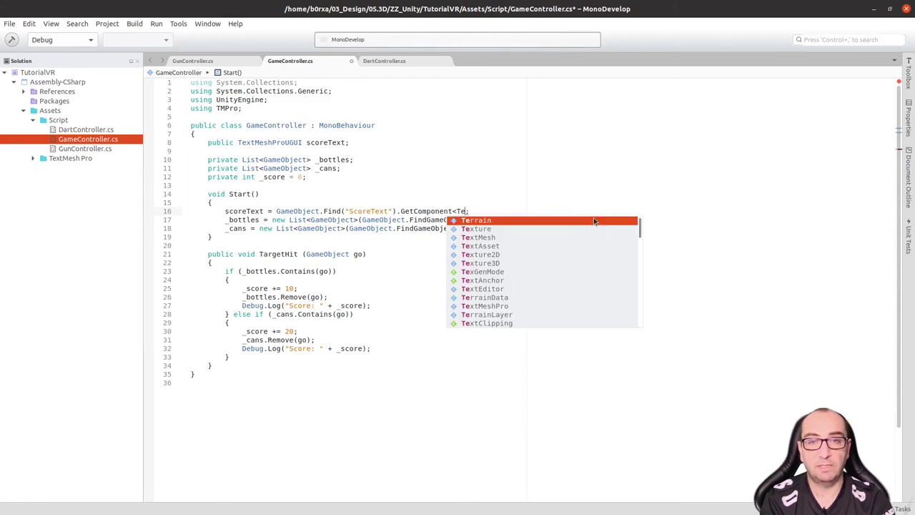
text(MeshProUGUI)
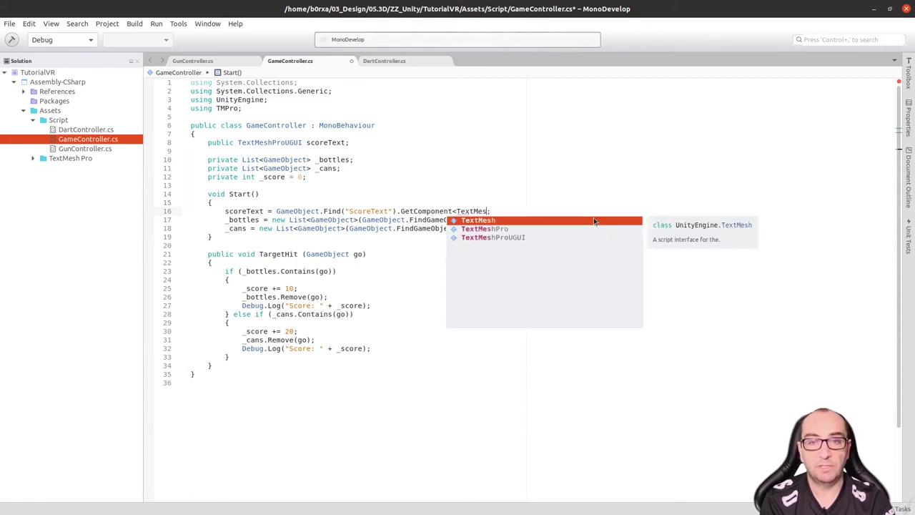
text(>)
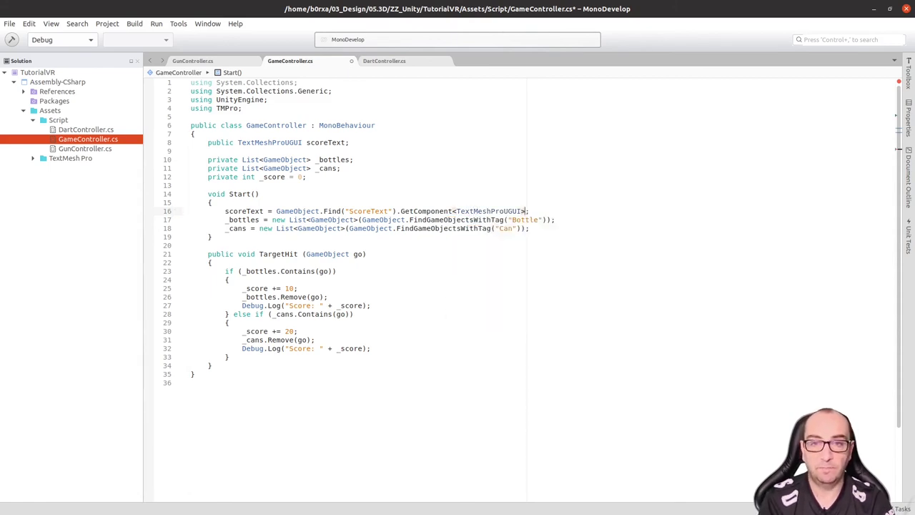
text(())
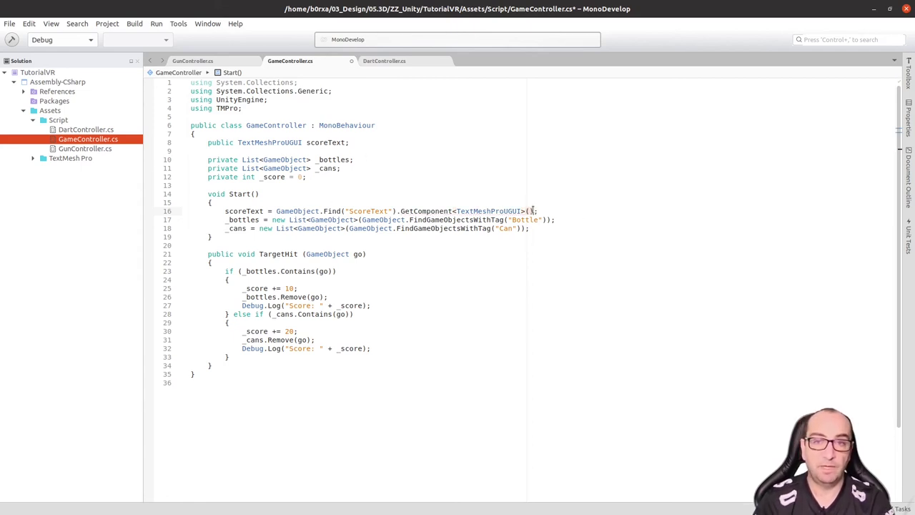
key(Return)
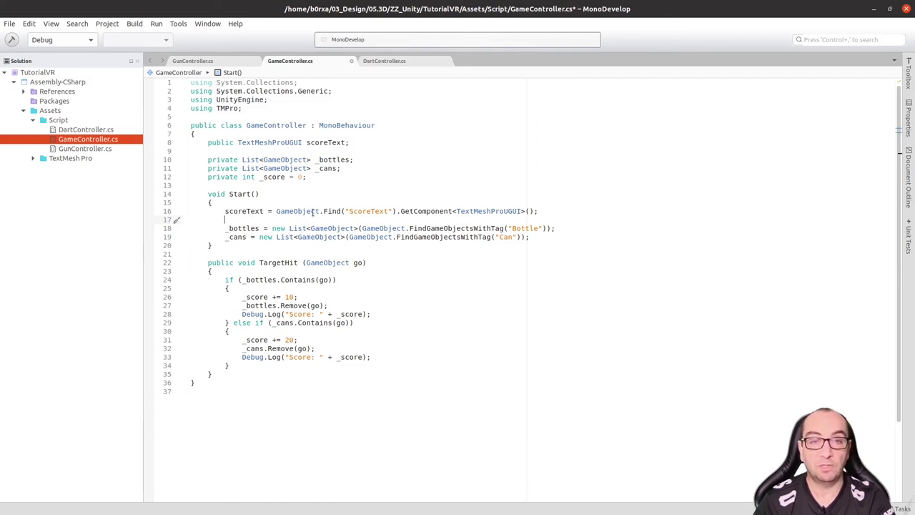
Highlight the GameObject.Find("ScoreText") call to explain it, then save GameController.cs
drag(275, 211, 394, 212)
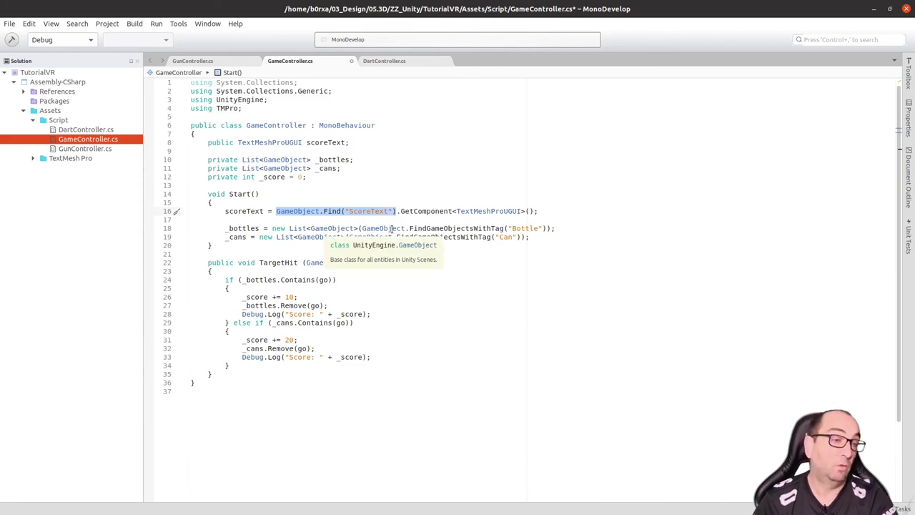
click(397, 211)
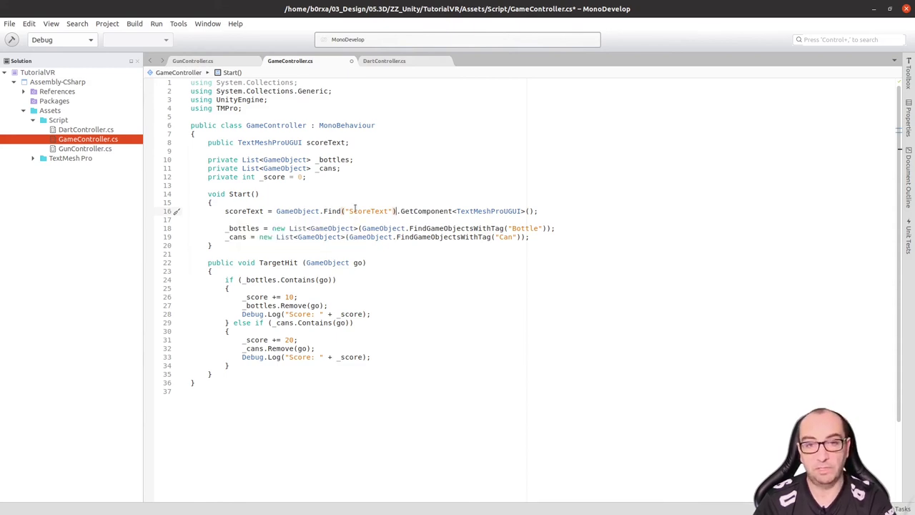
key(ctrl+s)
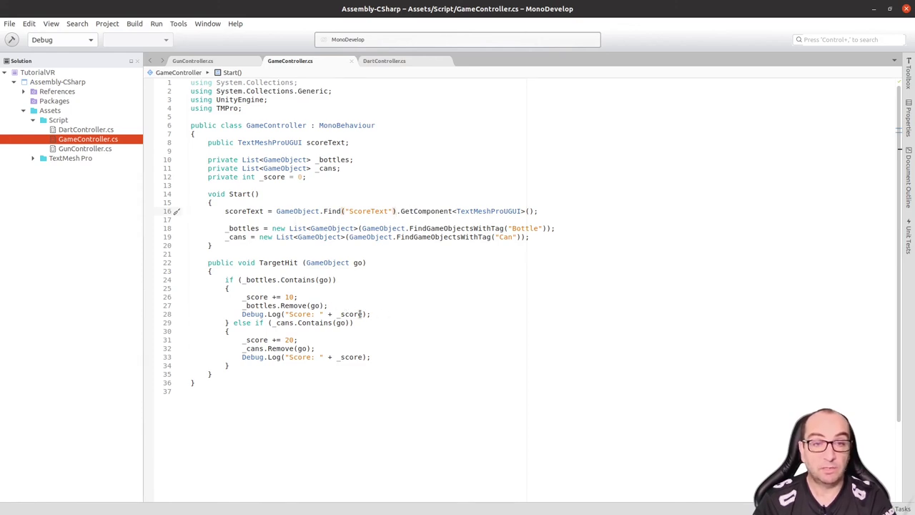
Add scoreText.text = "Score: " + _score; after the bottle branch's Debug.Log line
click(372, 316)
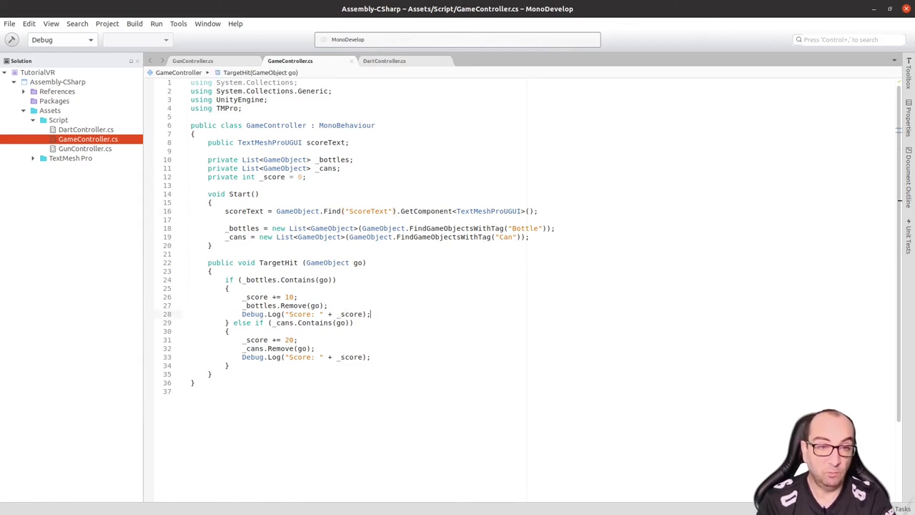
key(Return)
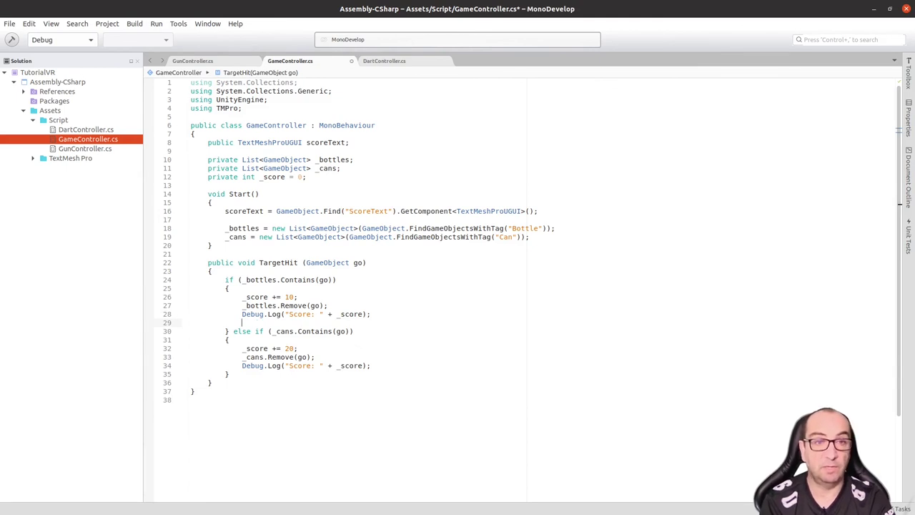
text(score)
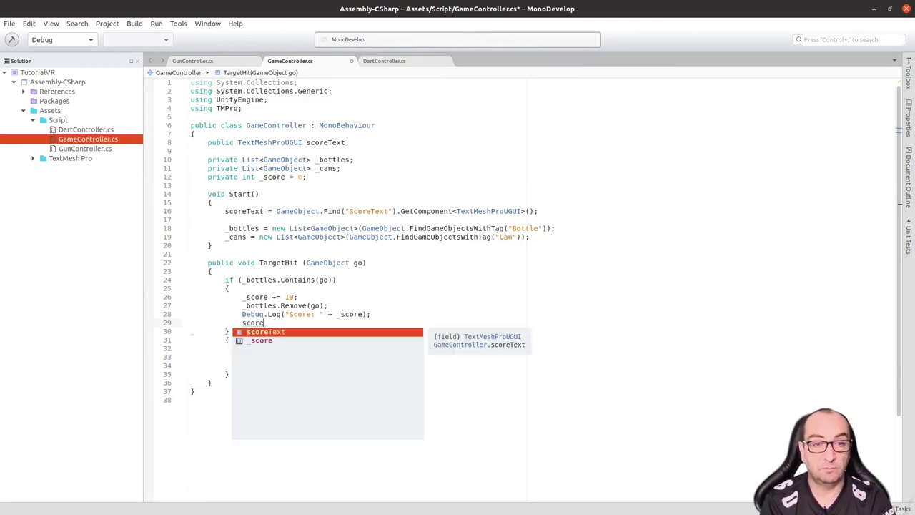
text(Text.te)
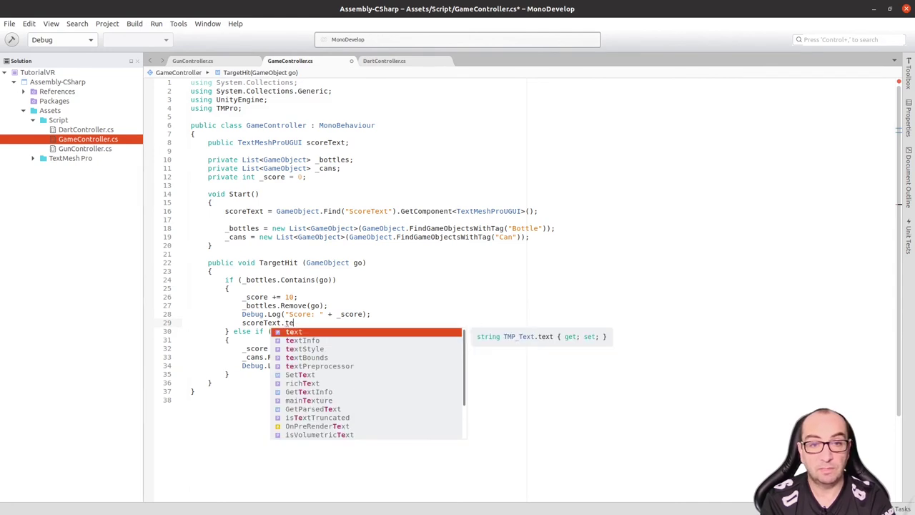
text(xt)
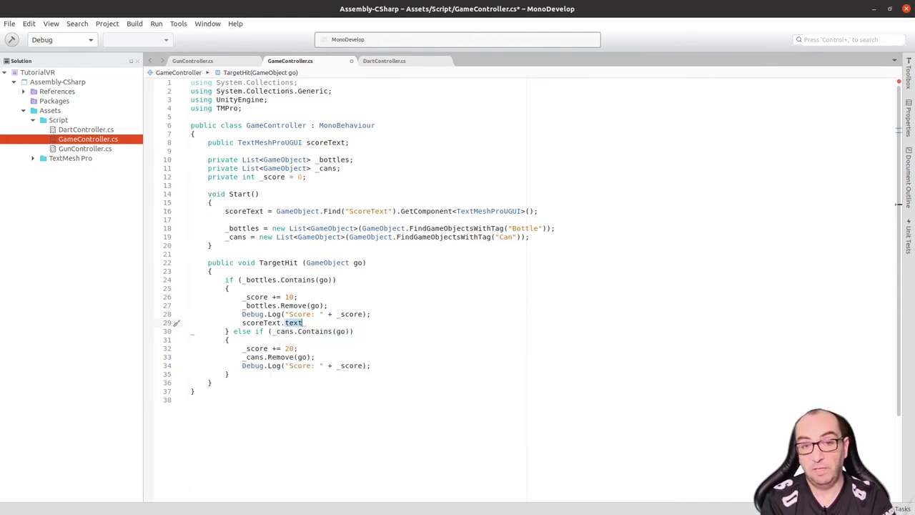
key(BackSpace)
key(BackSpace)
key(BackSpace)
key(BackSpace)
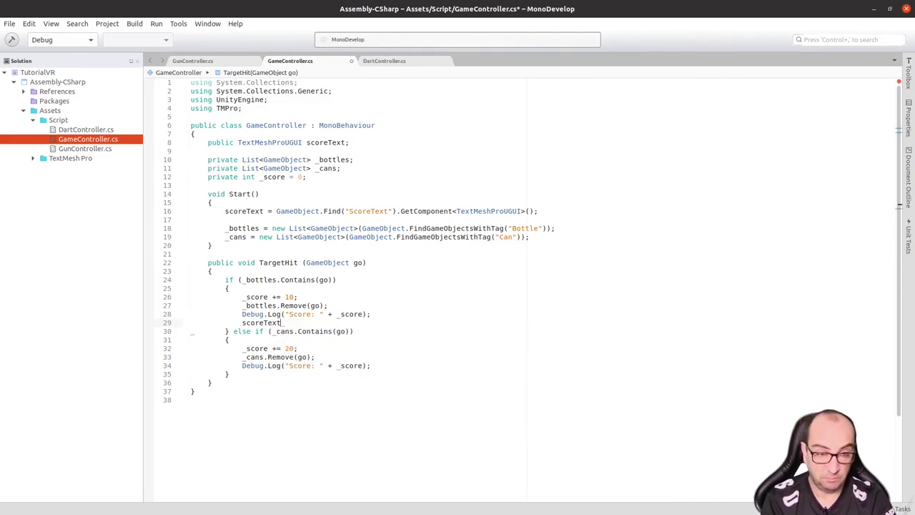
text(.text)
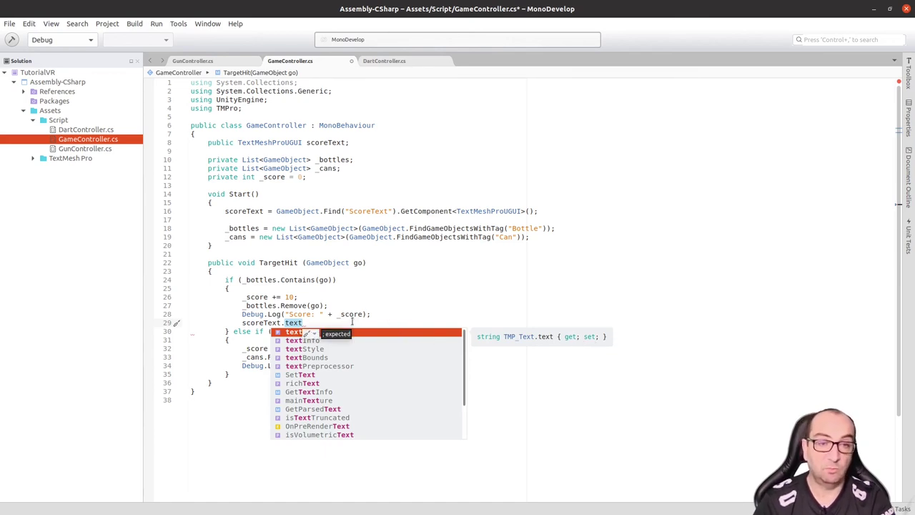
click(393, 305)
click(337, 323)
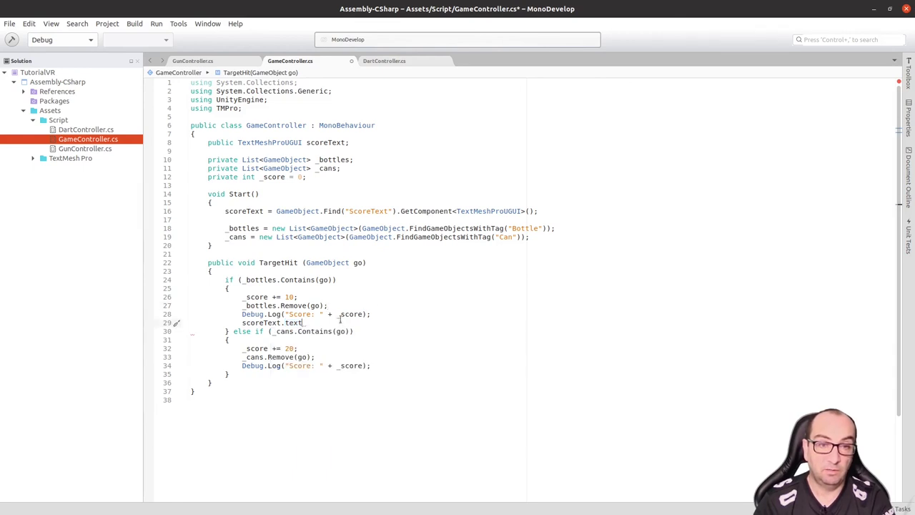
text( =)
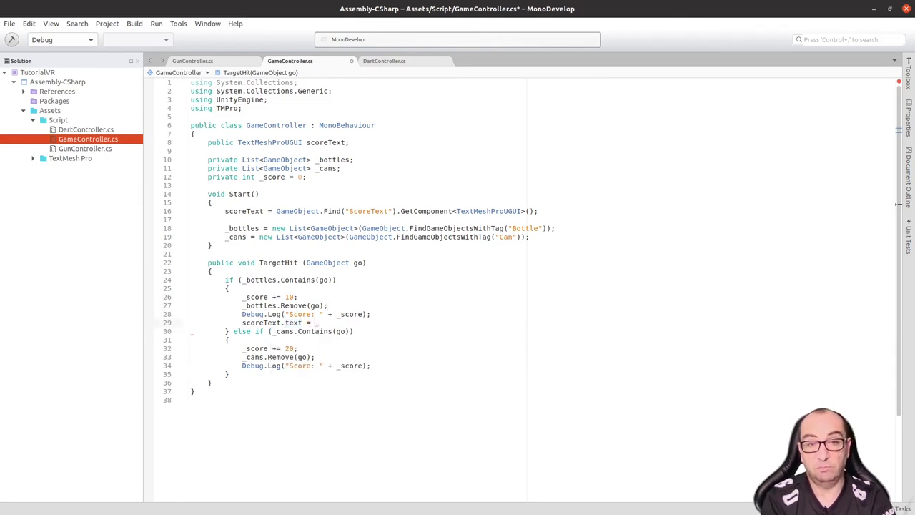
click(314, 314)
click(366, 314)
drag(363, 314, 285, 314)
key(ctrl+c)
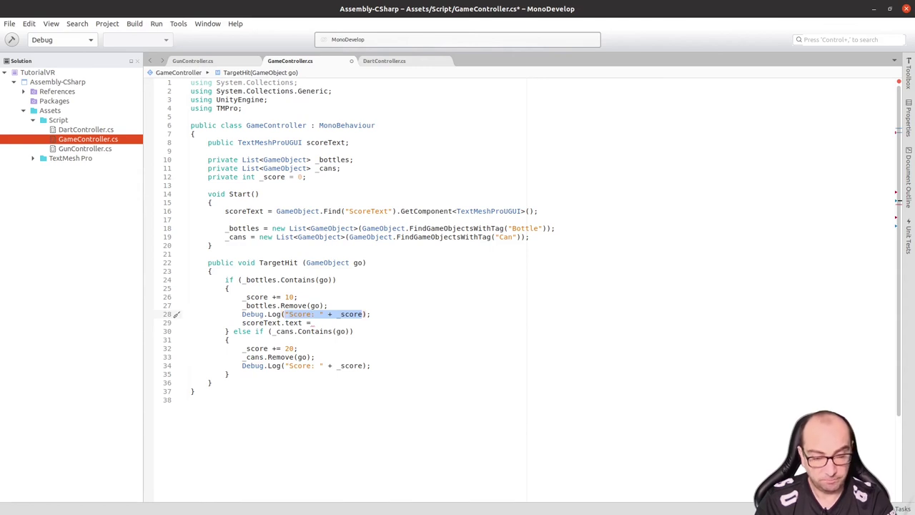
click(285, 323)
key(ctrl+v)
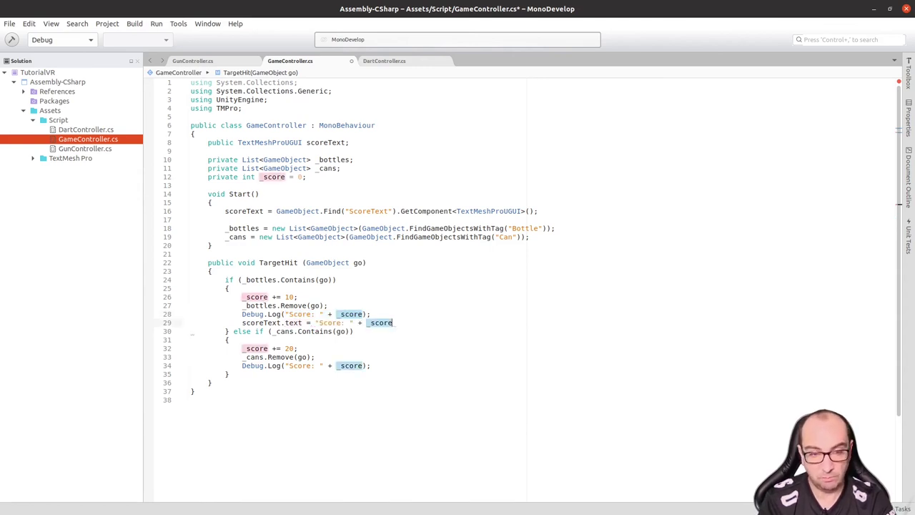
text(;)
Copy that label-update line into the can branch, save the script, and return to Unity
key(shift+Up)
key(ctrl+c)
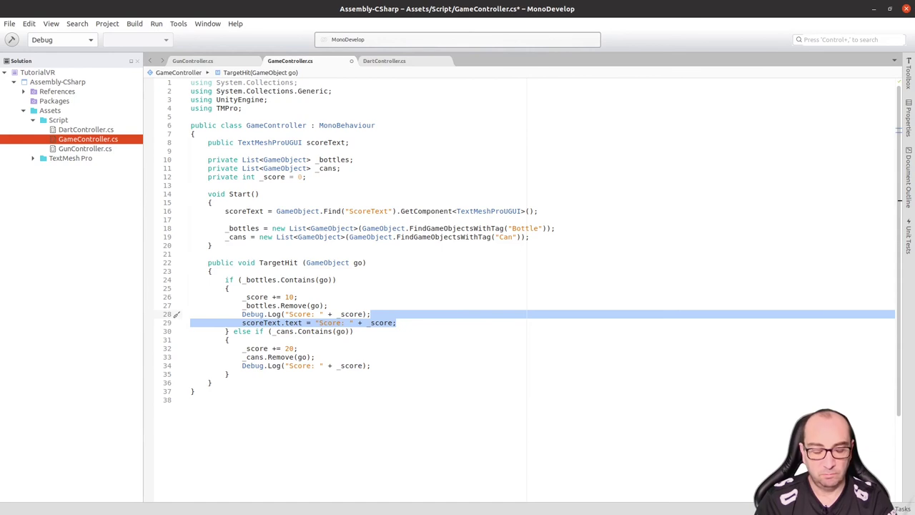
key(Down)
key(Down)
key(Down)
key(Down)
key(Down)
key(Down)
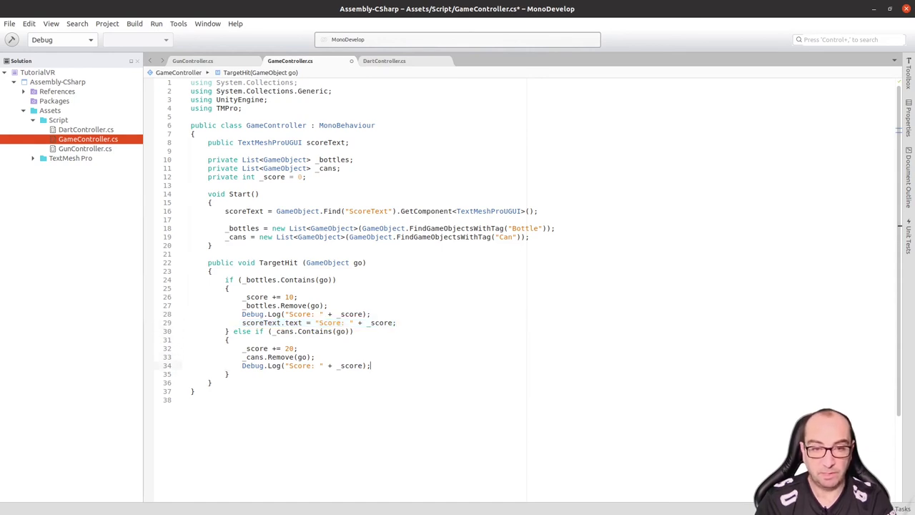
key(ctrl+v)
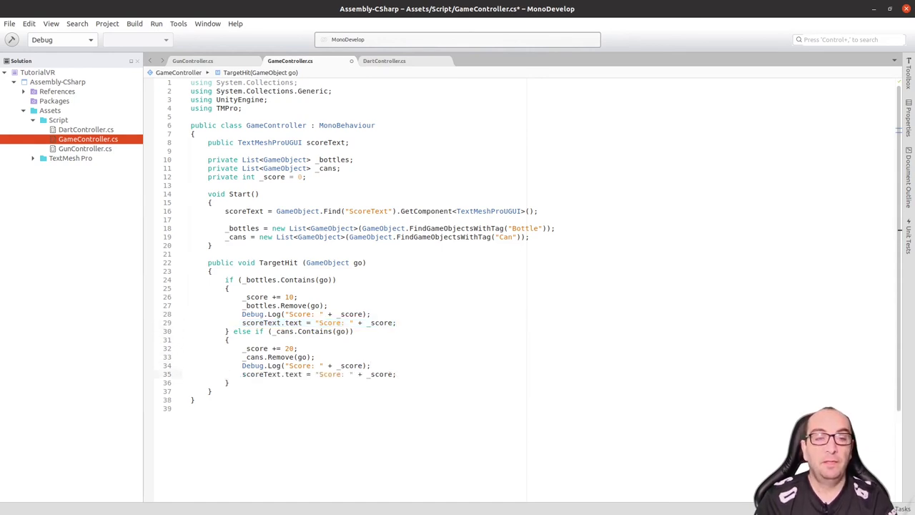
key(ctrl+s)
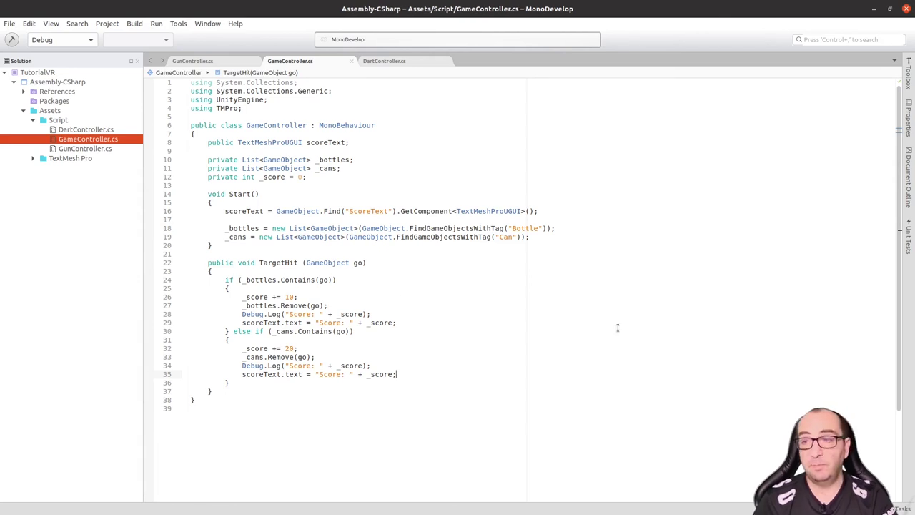
key(alt+Tab)
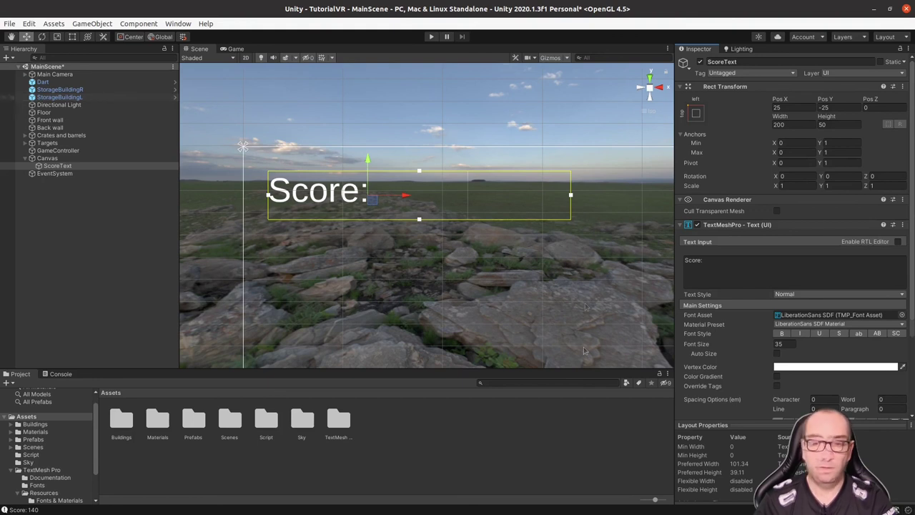
Switch to the Game view and enter Play mode to run MainScene
click(236, 48)
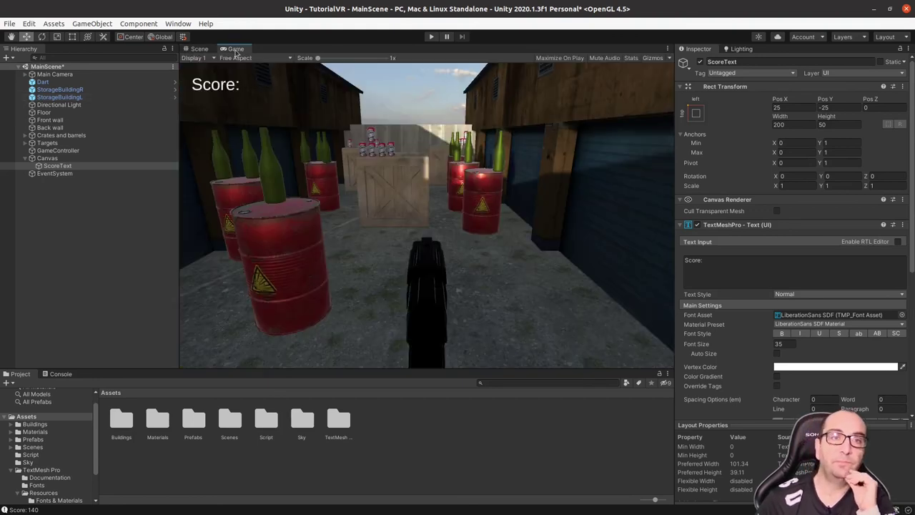
click(431, 37)
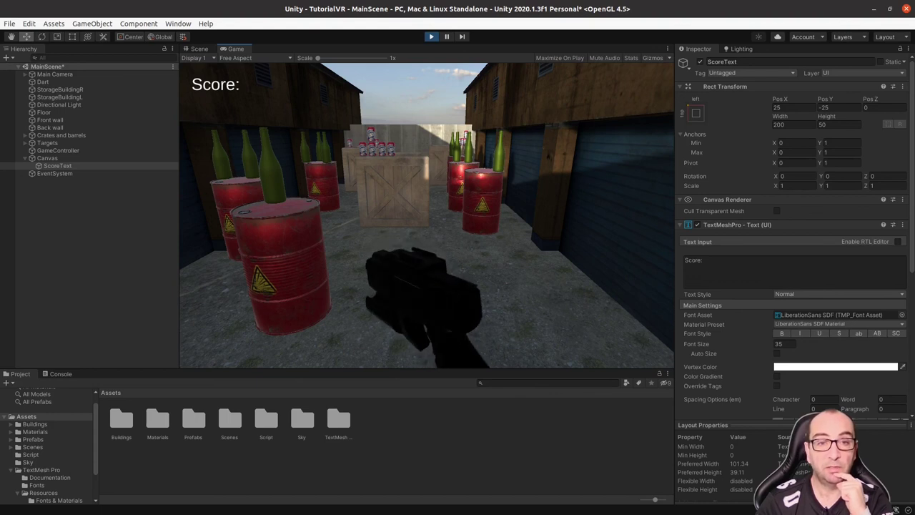
Fire five darts at the bottles and barrels until the label reads Score: 70
click(426, 214)
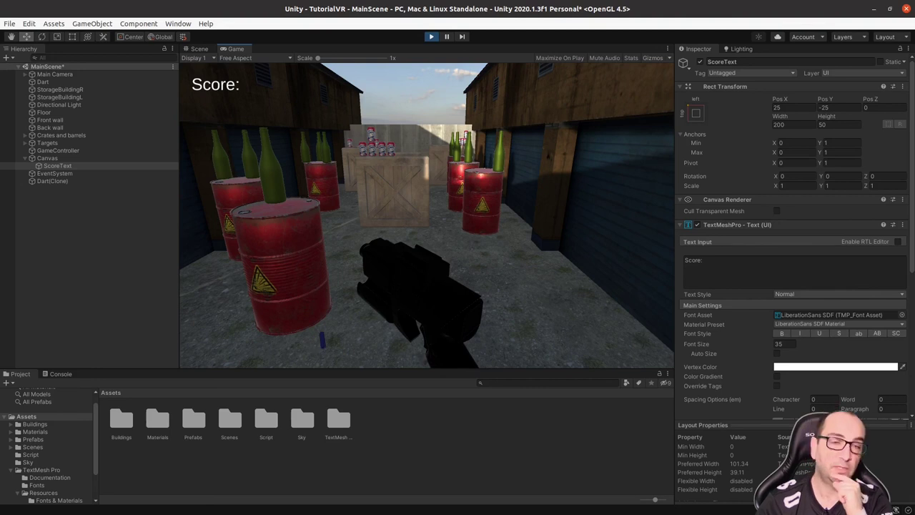
click(426, 215)
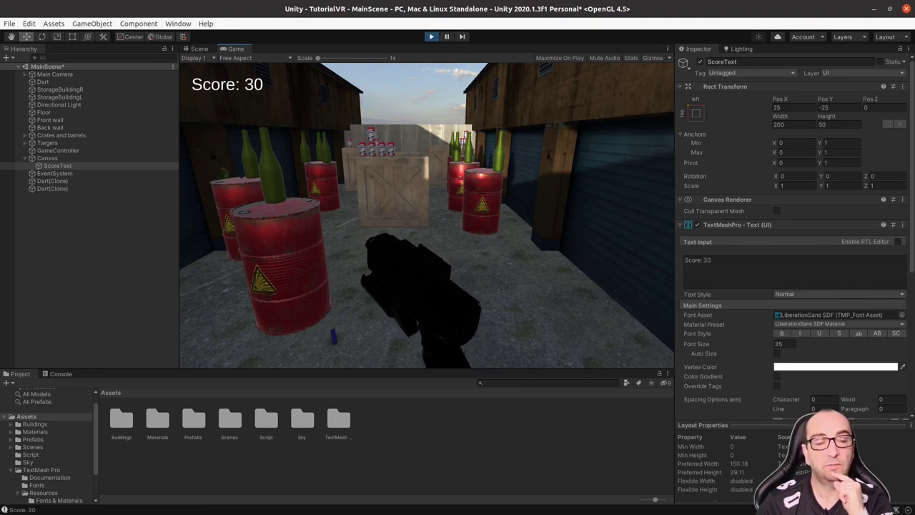
click(426, 214)
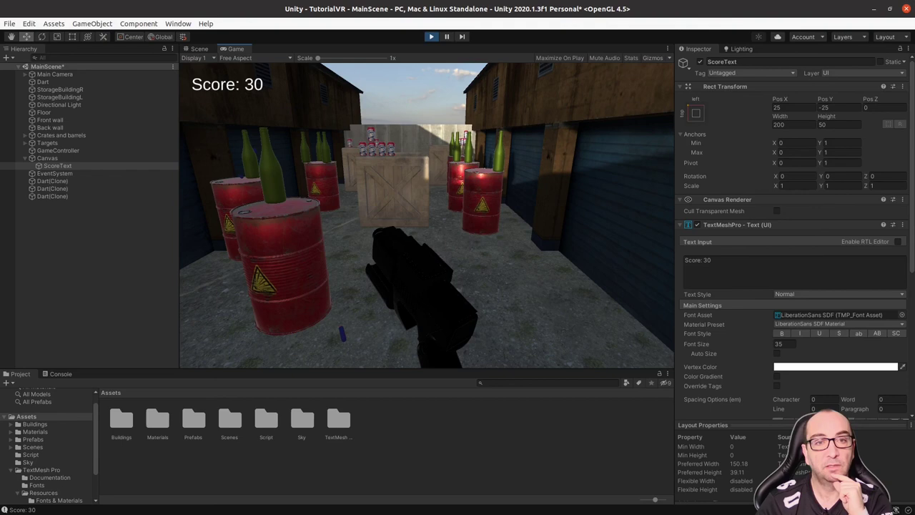
click(426, 214)
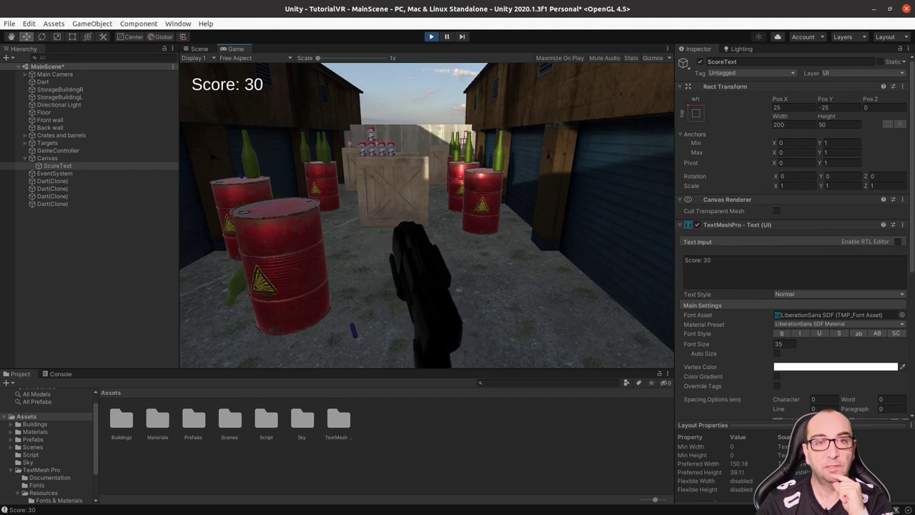
click(426, 214)
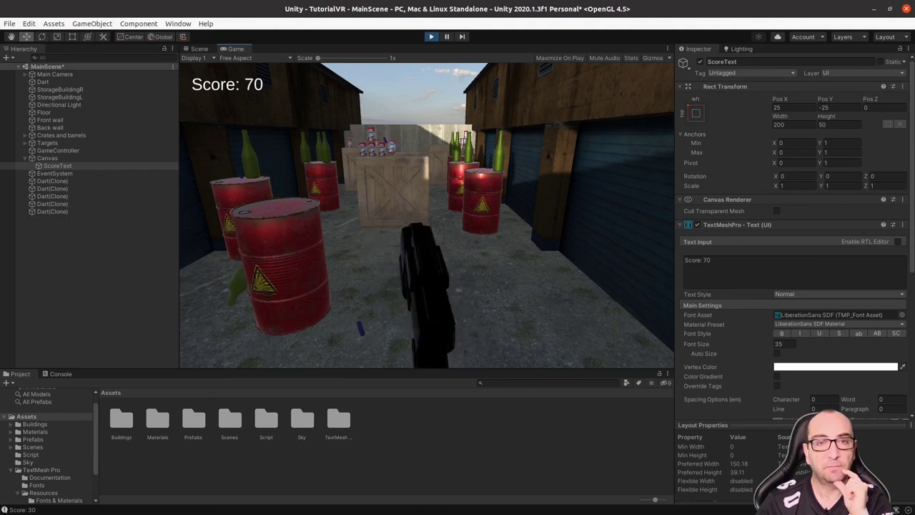